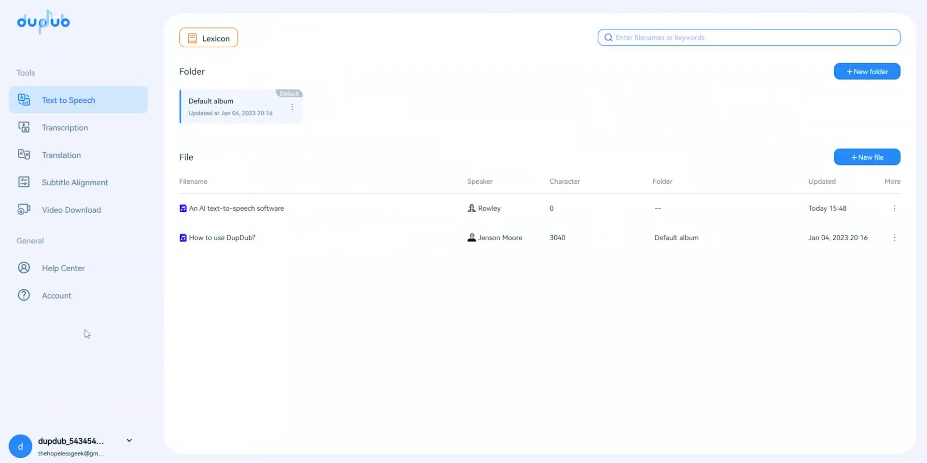
Step: Look through the Transcription, Translation, Subtitle Alignment and Video Download tool pages, ending on Transcription
{"action": "left_click", "coordinate": [80, 128]}
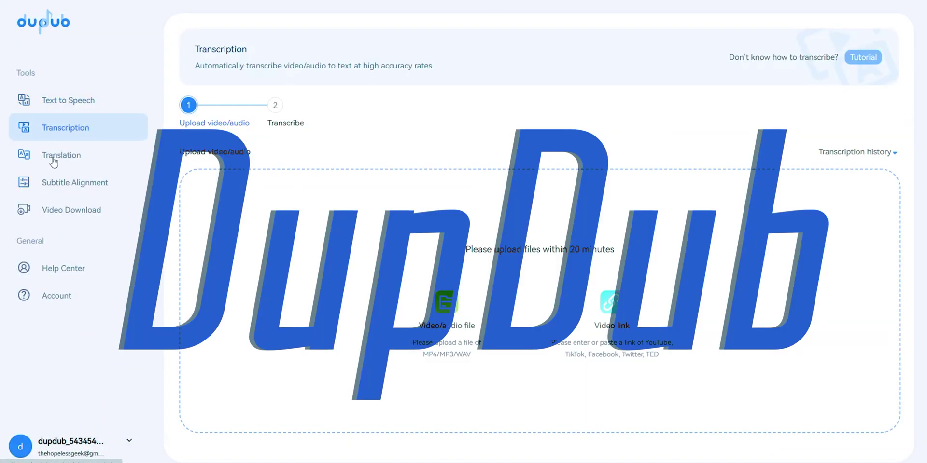
{"action": "left_click", "coordinate": [53, 162]}
{"action": "left_click", "coordinate": [81, 190]}
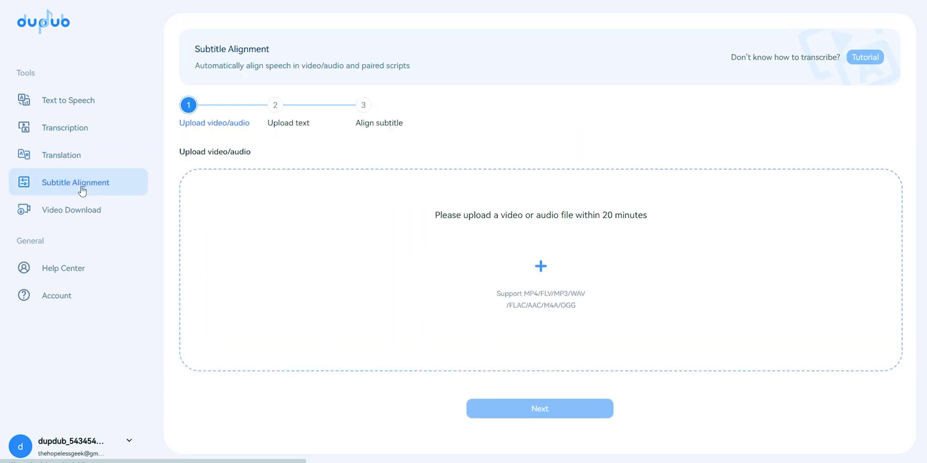
{"action": "left_click", "coordinate": [78, 215]}
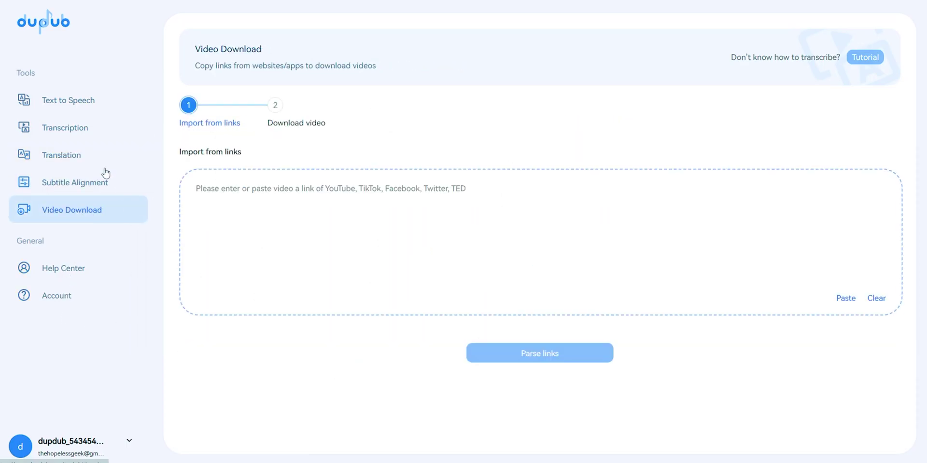
{"action": "left_click", "coordinate": [53, 155]}
{"action": "left_click", "coordinate": [56, 182]}
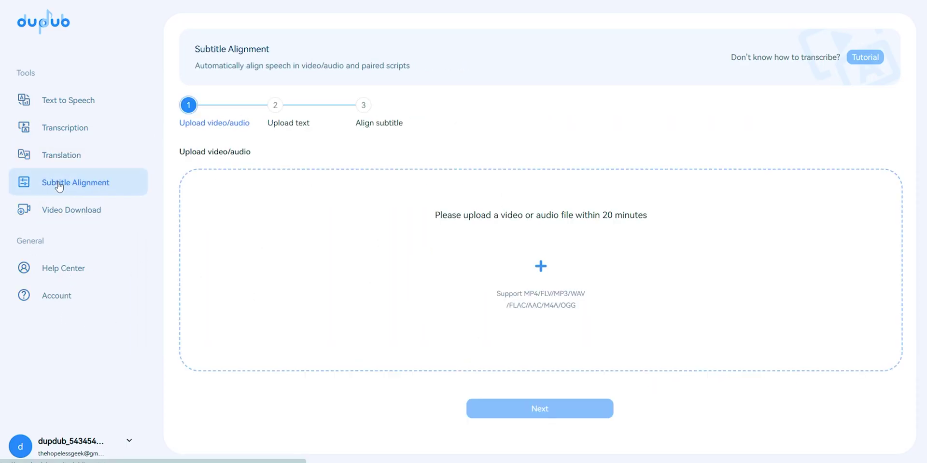
{"action": "left_click", "coordinate": [62, 134]}
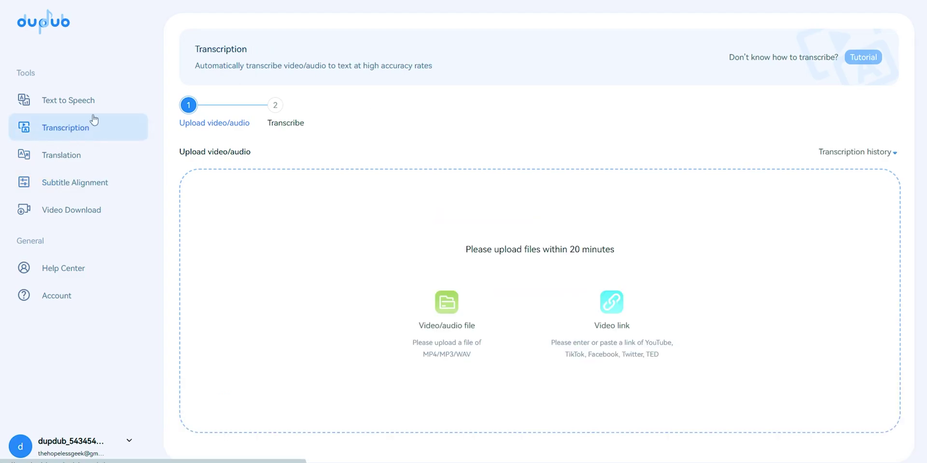
Step: Highlight the Transcription page's 20-minute upload limit note and scroll further down
{"action": "left_click_drag", "start_coordinate": [465, 249], "coordinate": [507, 249]}
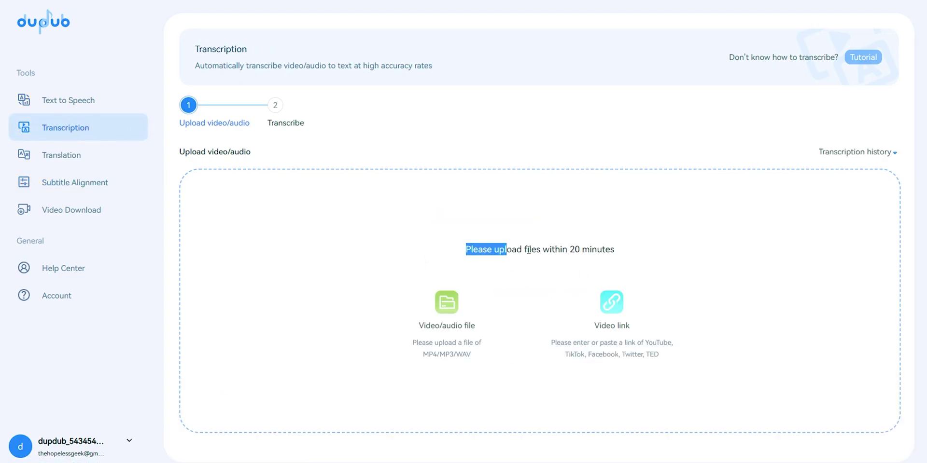
{"action": "left_click_drag", "start_coordinate": [507, 249], "coordinate": [614, 249]}
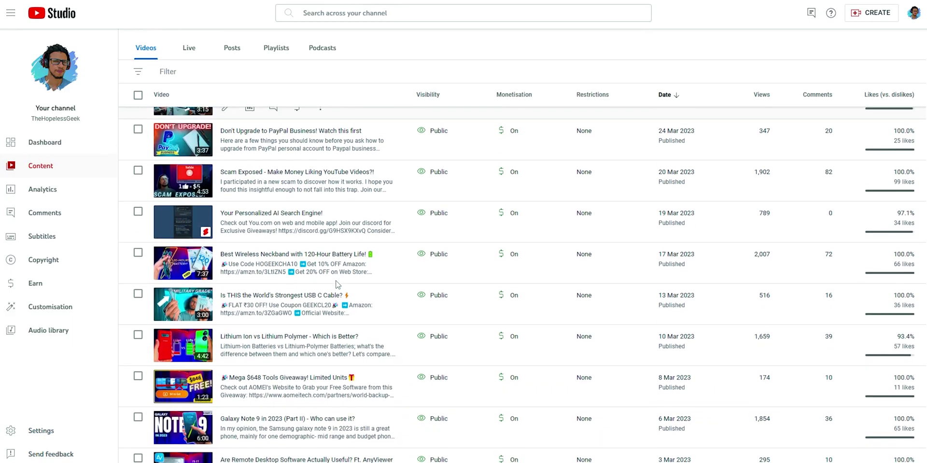
{"action": "scroll", "coordinate": [336, 284], "scroll_direction": "down", "scroll_amount": 10}
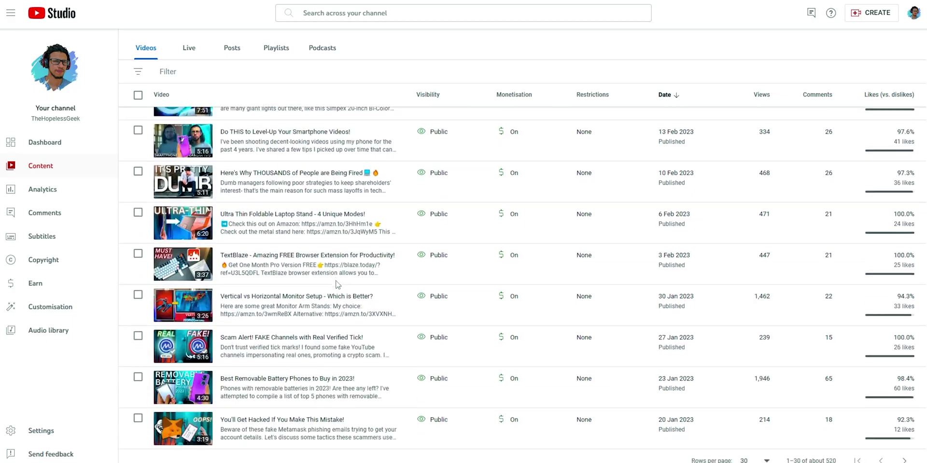
{"action": "scroll", "coordinate": [338, 285], "scroll_direction": "down", "scroll_amount": 2}
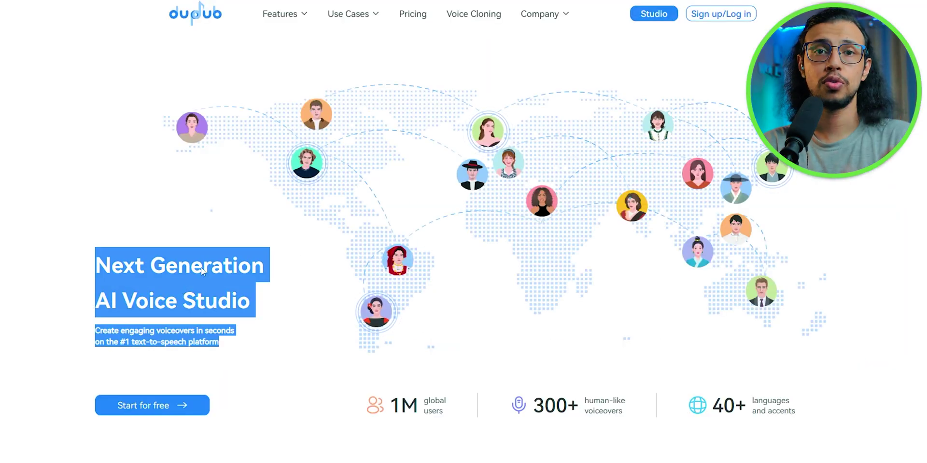
Step: Start a new Untitled text-to-speech project with Start for free on the homepage
{"action": "left_click", "coordinate": [243, 303]}
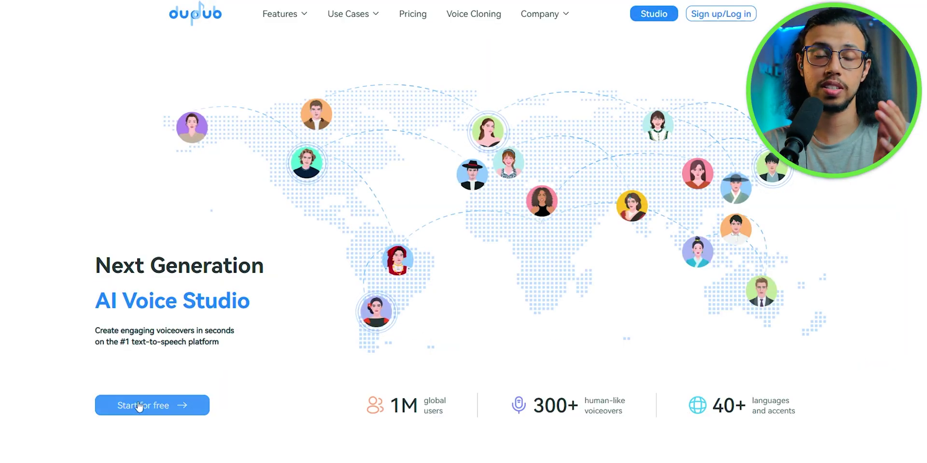
{"action": "left_click", "coordinate": [168, 408]}
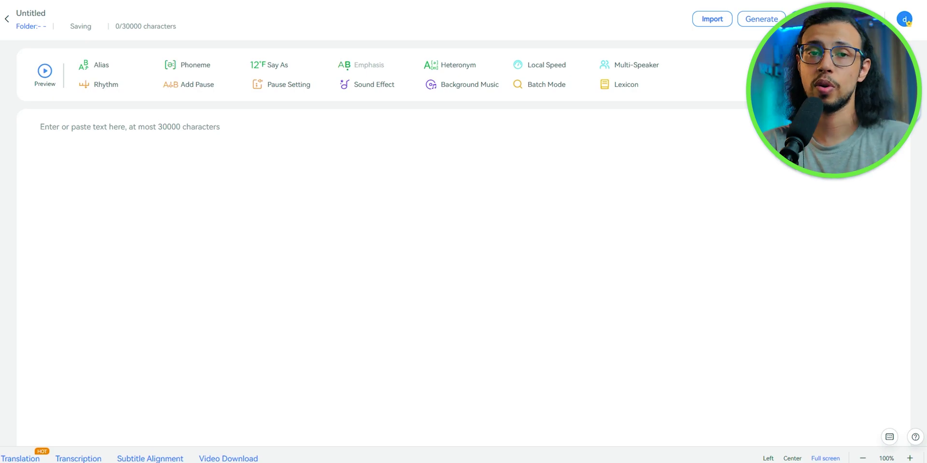
Step: Browse the speaker voice list and bring up the Rowley voice's profile and sample
{"action": "scroll", "coordinate": [524, 279], "scroll_direction": "down", "scroll_amount": 3}
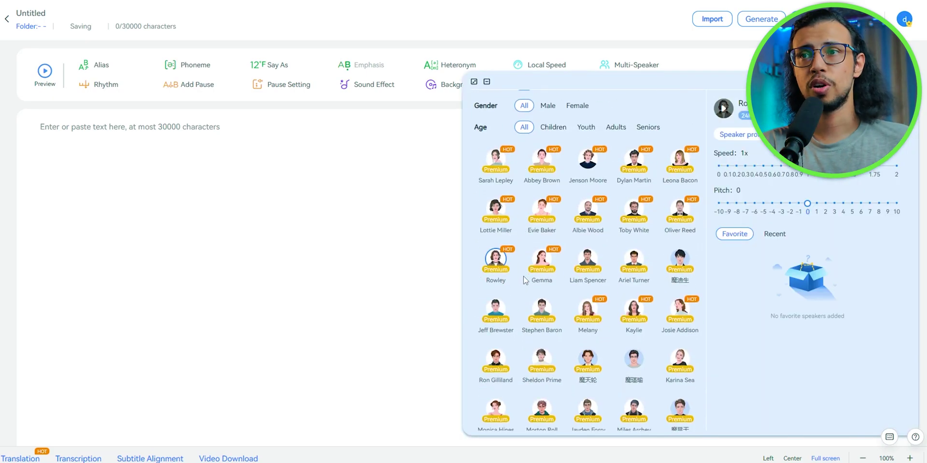
{"action": "scroll", "coordinate": [592, 262], "scroll_direction": "down", "scroll_amount": 3}
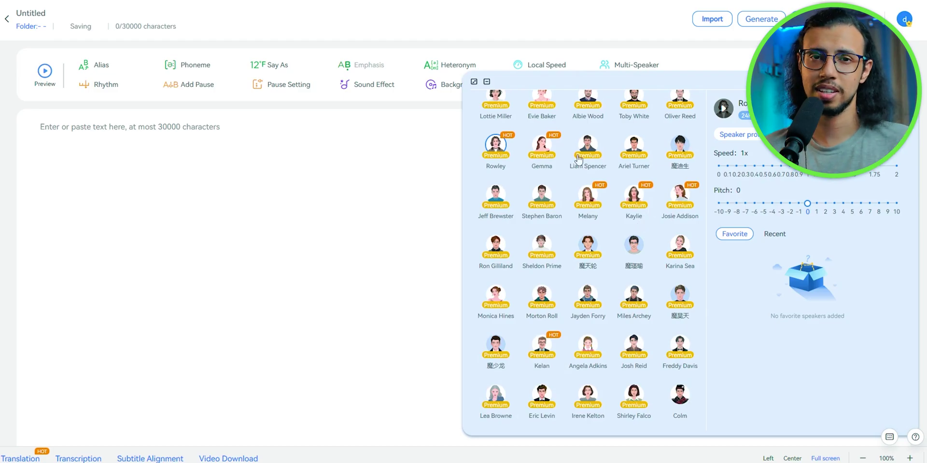
{"action": "scroll", "coordinate": [557, 246], "scroll_direction": "down", "scroll_amount": 3}
{"action": "scroll", "coordinate": [614, 287], "scroll_direction": "down", "scroll_amount": 9}
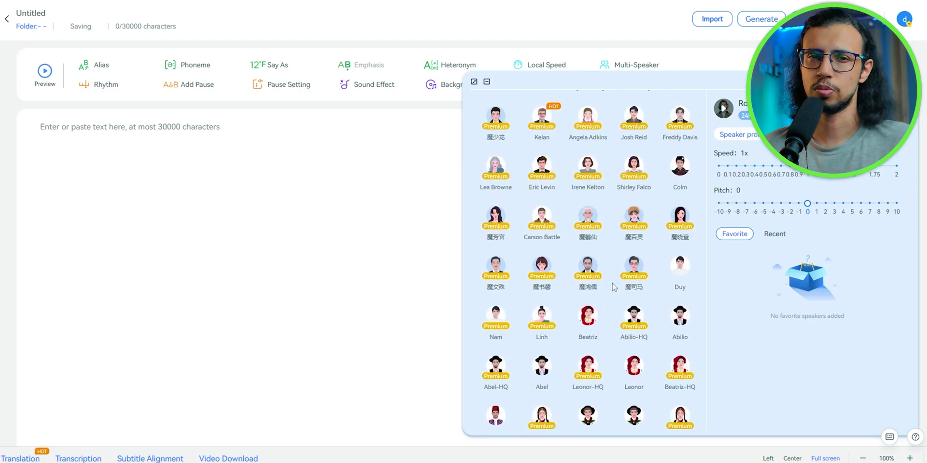
{"action": "scroll", "coordinate": [614, 287], "scroll_direction": "down", "scroll_amount": 3}
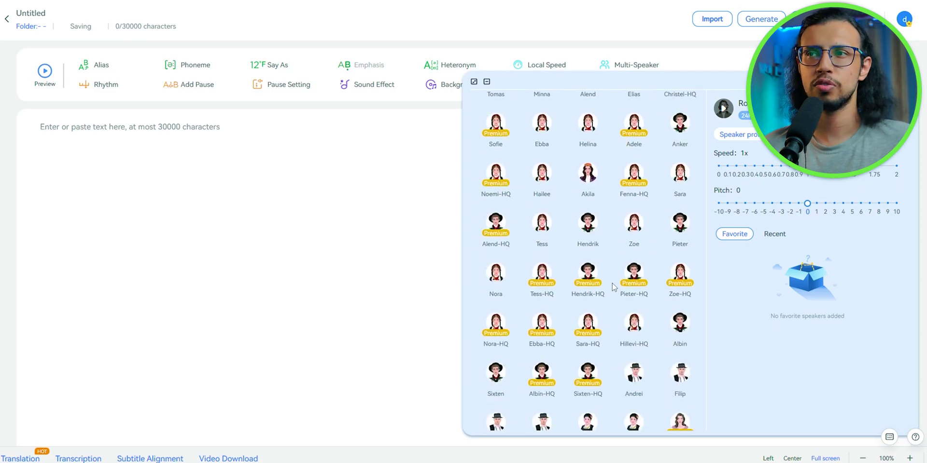
{"action": "scroll", "coordinate": [613, 287], "scroll_direction": "down", "scroll_amount": 9}
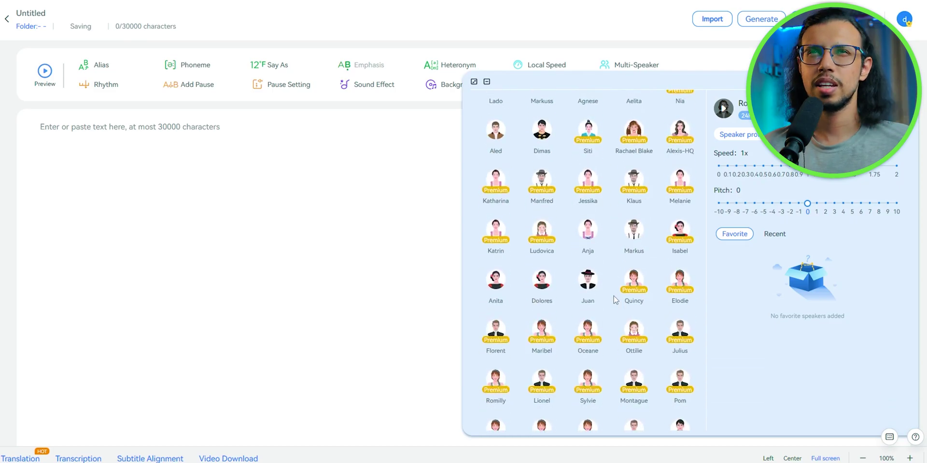
{"action": "scroll", "coordinate": [616, 300], "scroll_direction": "down", "scroll_amount": 6}
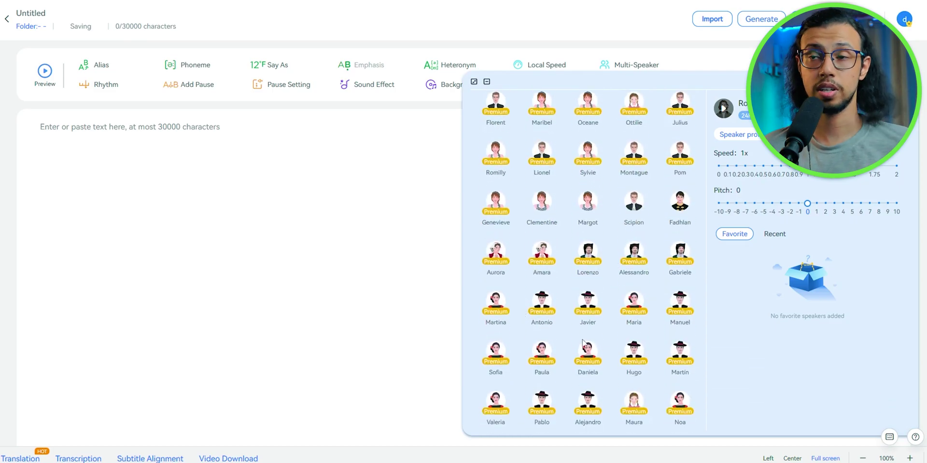
{"action": "scroll", "coordinate": [642, 358], "scroll_direction": "down", "scroll_amount": 8}
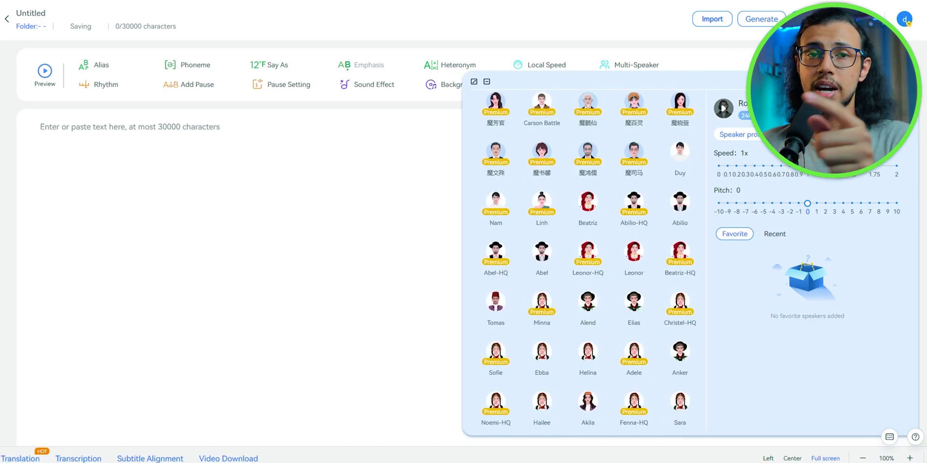
{"action": "left_click", "coordinate": [723, 108]}
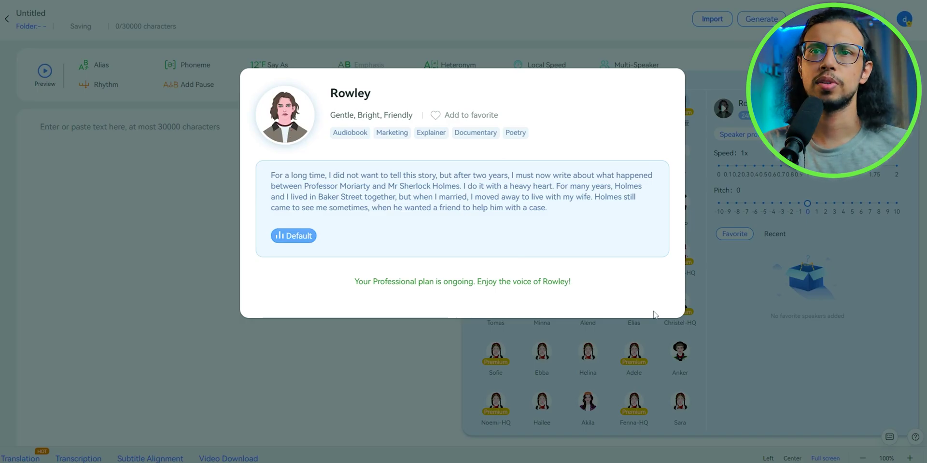
Step: Enter 'This is an example sentence, without any additional modifications…', preview it, and select 'default'
{"action": "left_click", "coordinate": [269, 154]}
{"action": "type", "text": "This is an example sentence, with"}
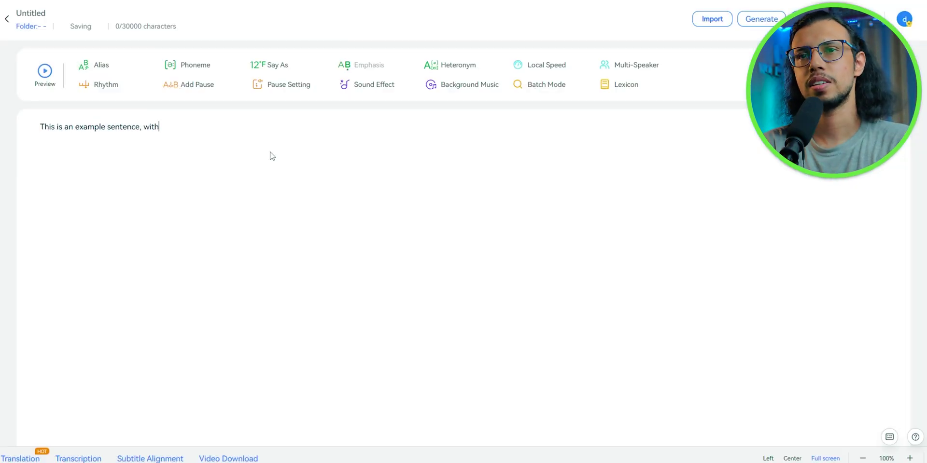
{"action": "type", "text": "out any additional modifications. This is how it soumds"}
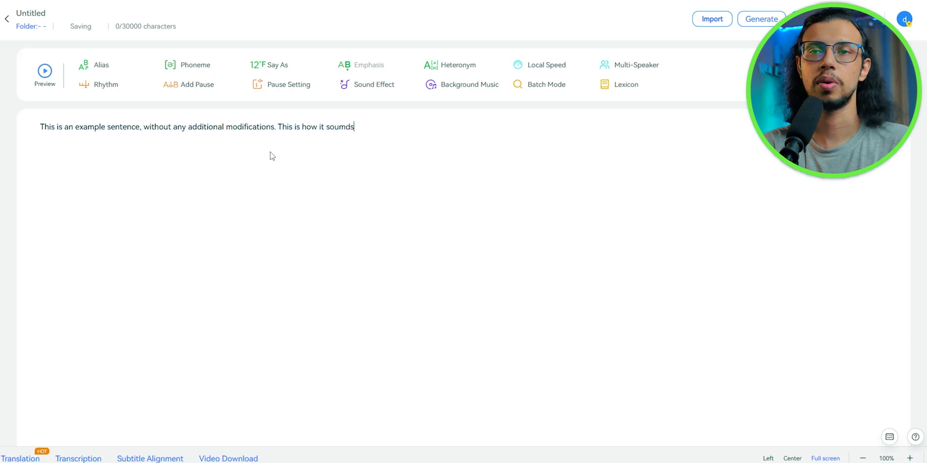
{"action": "key", "text": "BackSpace"}
{"action": "key", "text": "BackSpace"}
{"action": "key", "text": "BackSpace"}
{"action": "type", "text": "nds by default!"}
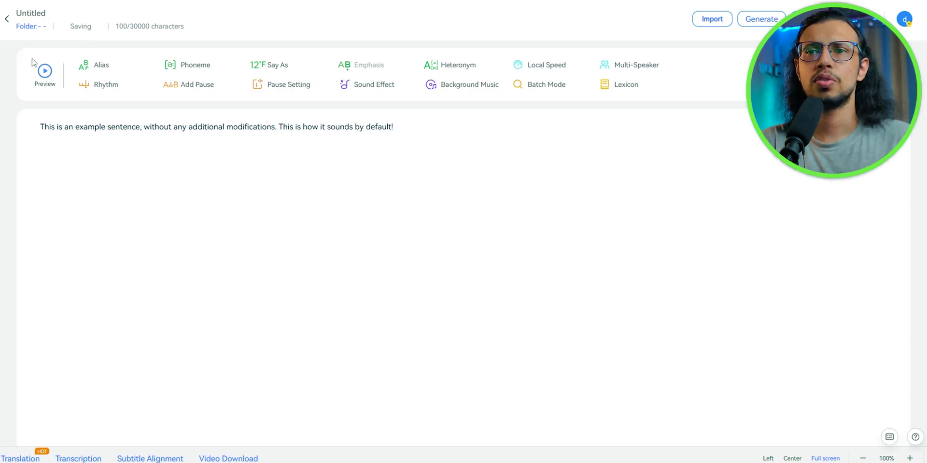
{"action": "left_click", "coordinate": [44, 71]}
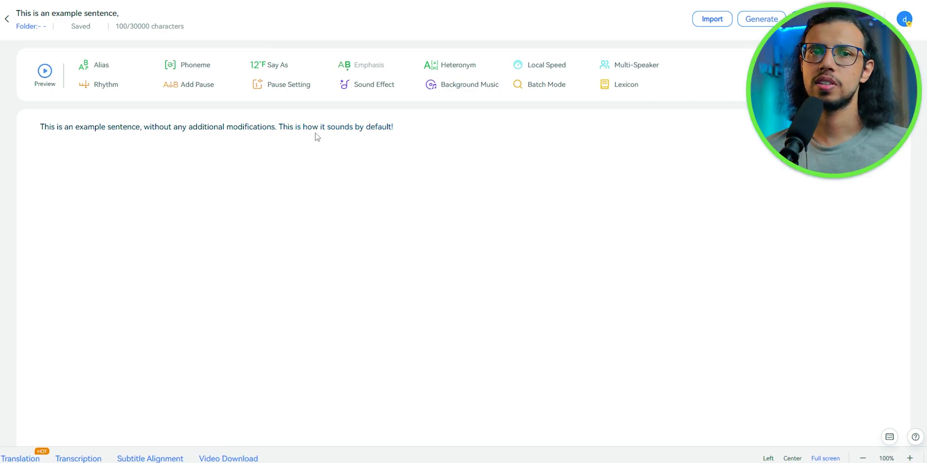
{"action": "left_click_drag", "start_coordinate": [366, 128], "coordinate": [395, 128]}
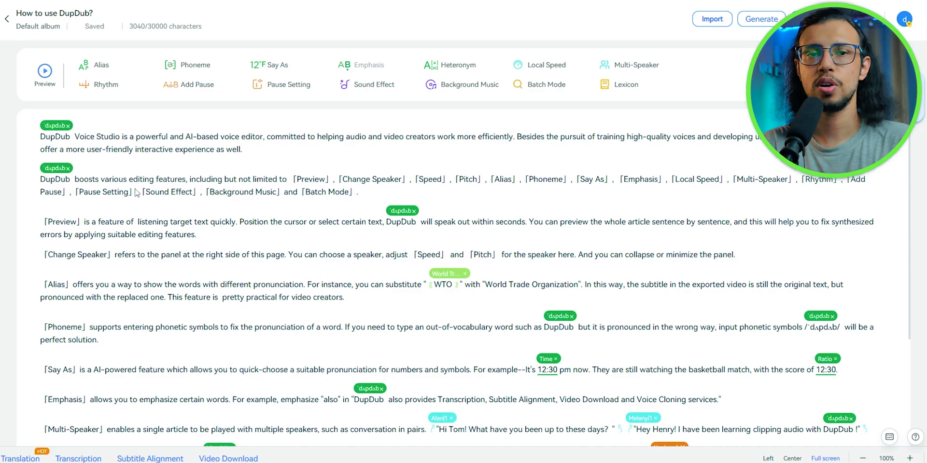
Step: Inspect the phonetic pronunciation setting for the word DupDub, leaving it unchanged
{"action": "left_click", "coordinate": [65, 127]}
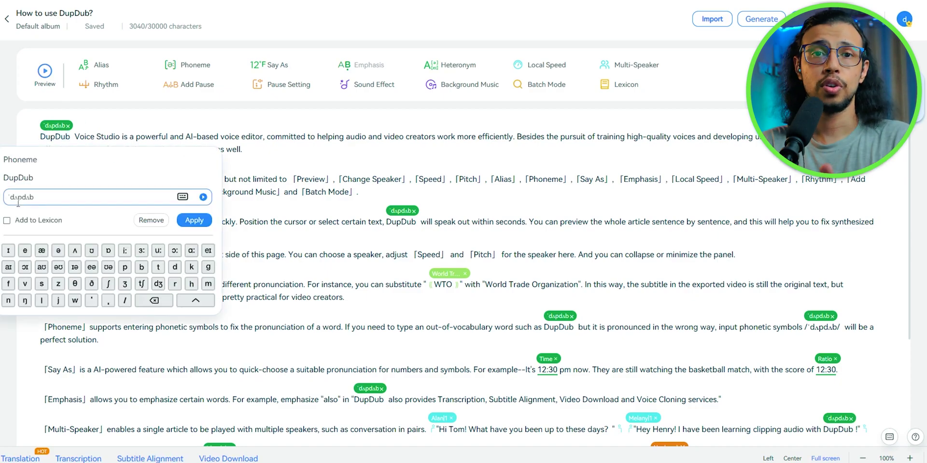
{"action": "double_click", "coordinate": [45, 199]}
{"action": "left_click", "coordinate": [50, 166]}
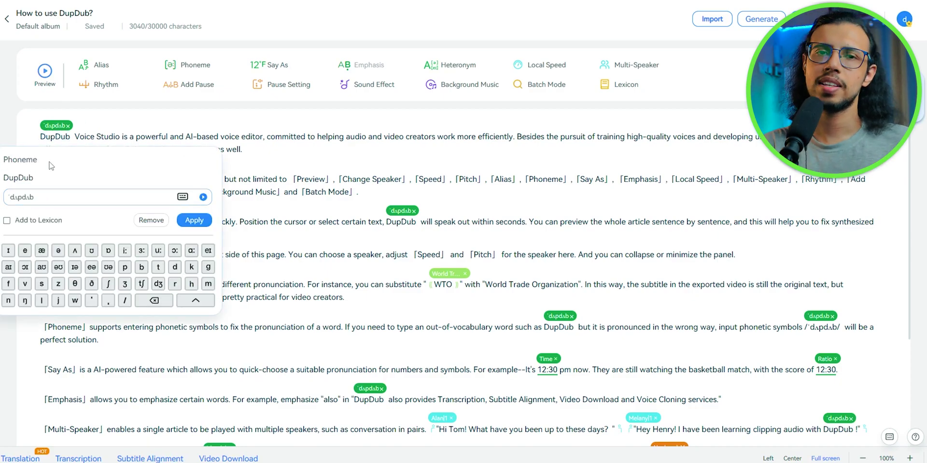
{"action": "left_click", "coordinate": [260, 156]}
Step: Check the WTO alias 'World Trade Organization' and the Say As choices for 12:30
{"action": "left_click", "coordinate": [444, 274]}
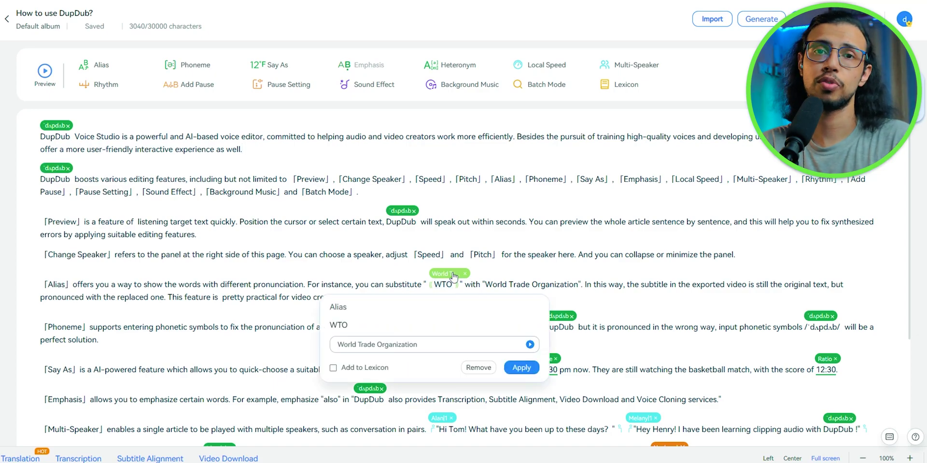
{"action": "left_click_drag", "start_coordinate": [425, 345], "coordinate": [336, 344]}
{"action": "left_click", "coordinate": [497, 286]}
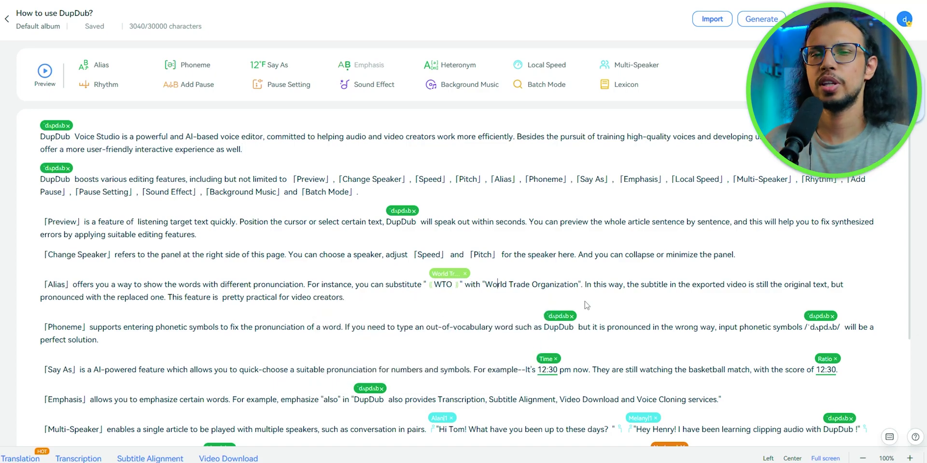
{"action": "scroll", "coordinate": [512, 260], "scroll_direction": "down", "scroll_amount": 3}
{"action": "left_click", "coordinate": [546, 245]}
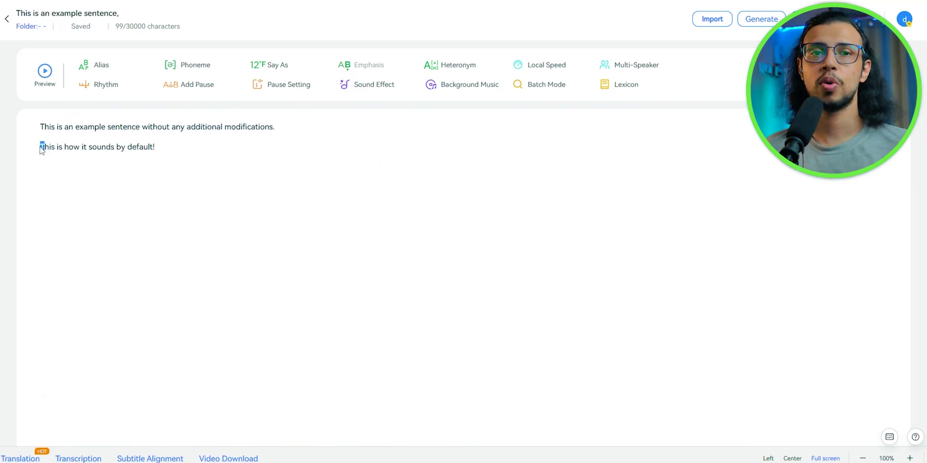
Step: Make Jenson Moore the speaker for 'This is how it sounds by default!' and browse the styles
{"action": "left_click_drag", "start_coordinate": [41, 148], "coordinate": [166, 147]}
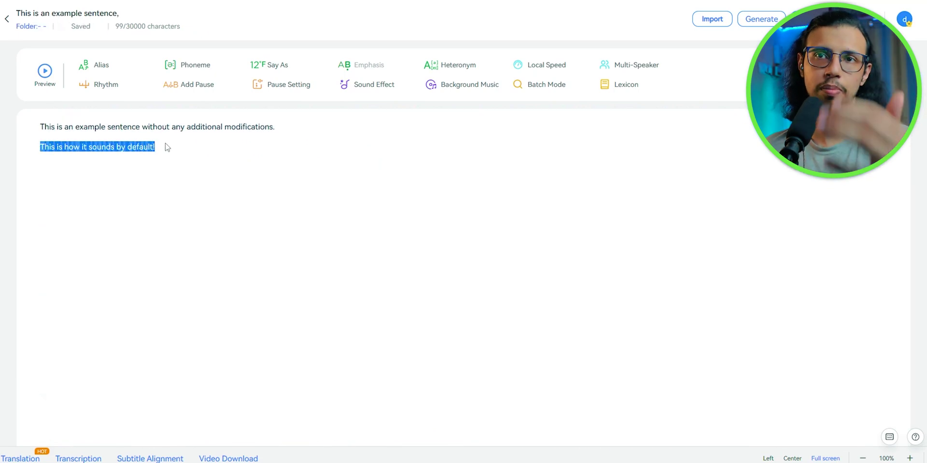
{"action": "left_click", "coordinate": [633, 64]}
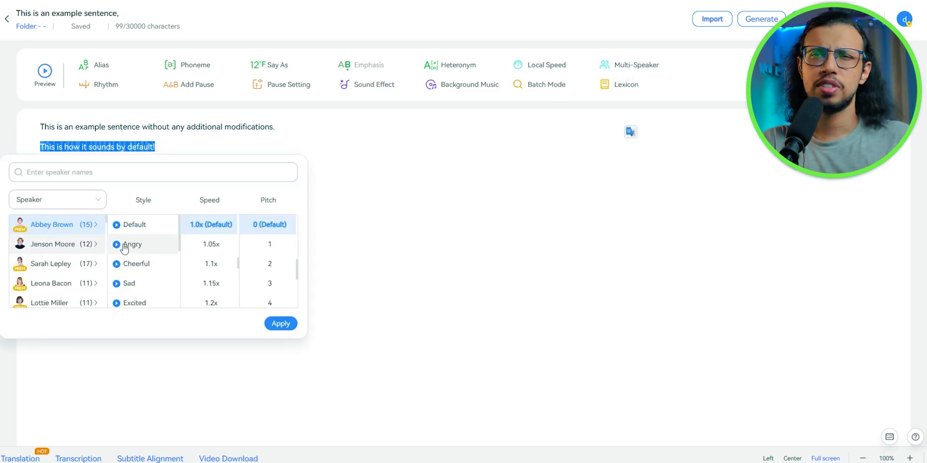
{"action": "left_click", "coordinate": [75, 250]}
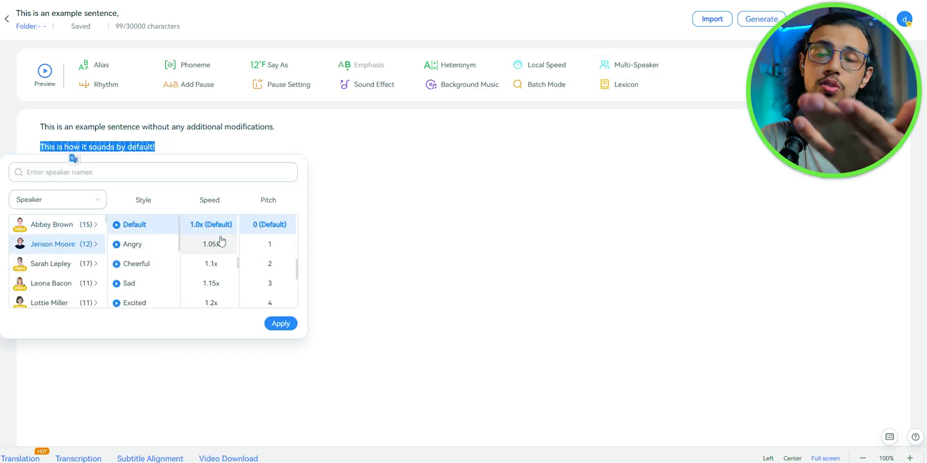
{"action": "scroll", "coordinate": [144, 275], "scroll_direction": "down", "scroll_amount": 3}
{"action": "scroll", "coordinate": [144, 277], "scroll_direction": "up", "scroll_amount": 3}
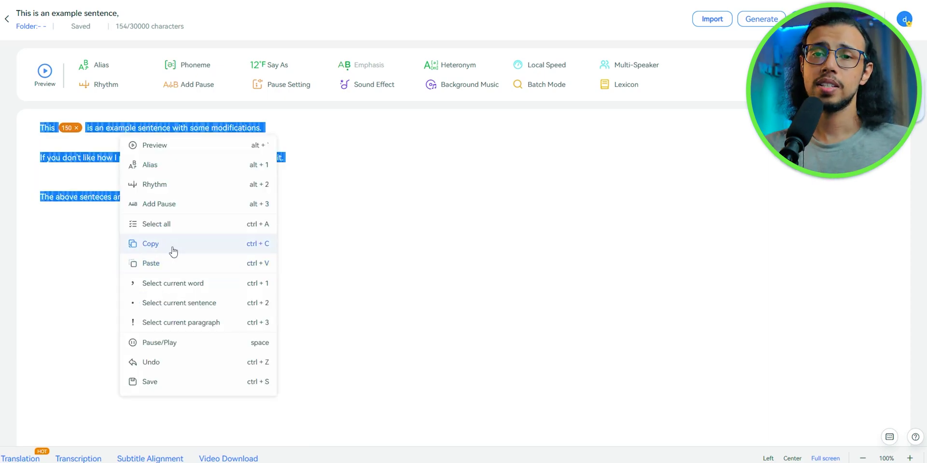
Step: Paste the copied example script into Translation as plain text, correcting 'senteces' to 'sentences'
{"action": "left_click", "coordinate": [172, 248]}
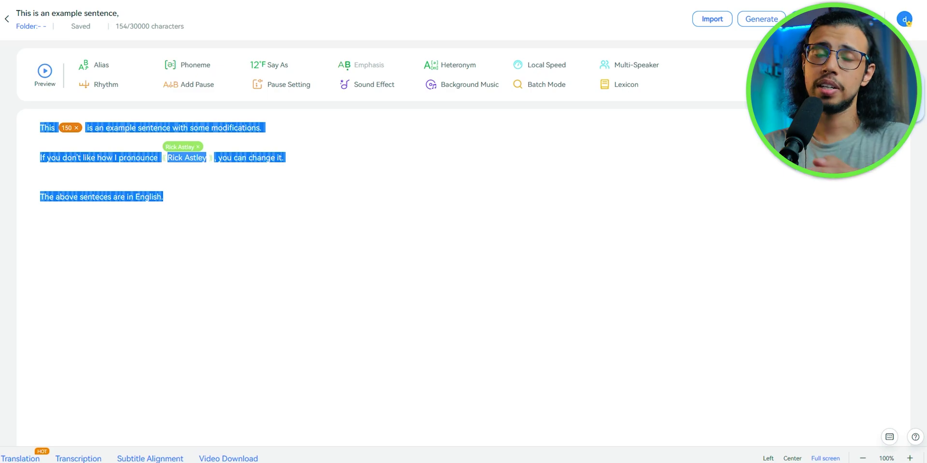
{"action": "left_click", "coordinate": [23, 458]}
{"action": "right_click", "coordinate": [233, 170]}
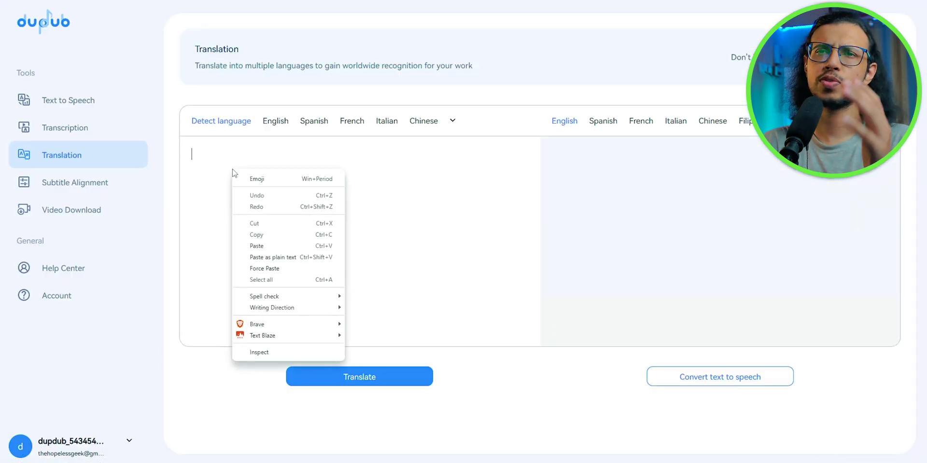
{"action": "left_click", "coordinate": [260, 257]}
{"action": "left_click", "coordinate": [257, 189]}
{"action": "type", "text": "ntences are in English."}
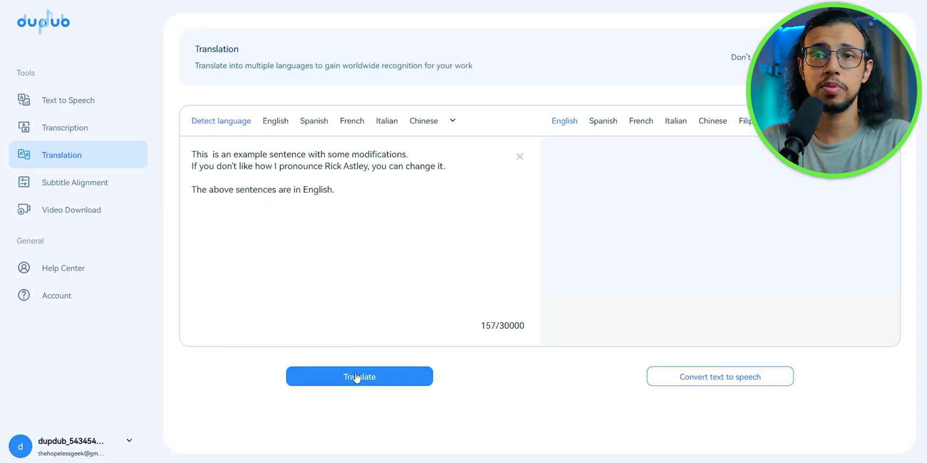
Step: Translate the script into Spanish and select the translated text
{"action": "left_click", "coordinate": [606, 123]}
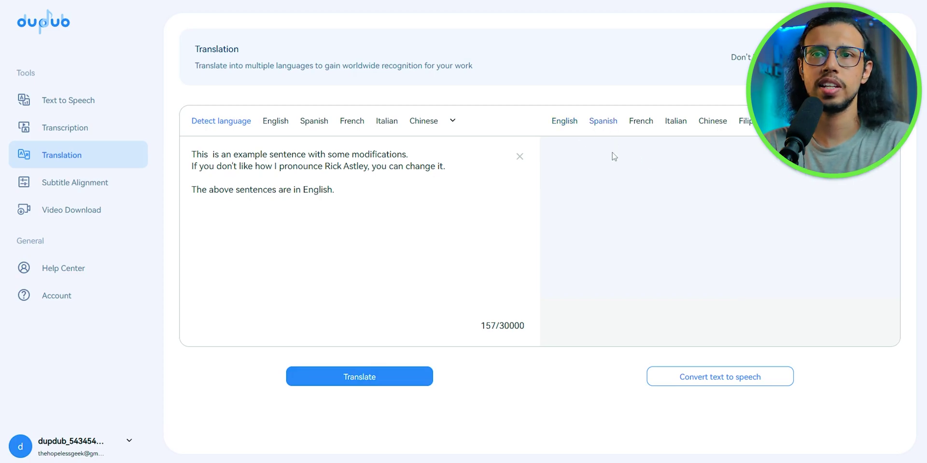
{"action": "left_click", "coordinate": [367, 380]}
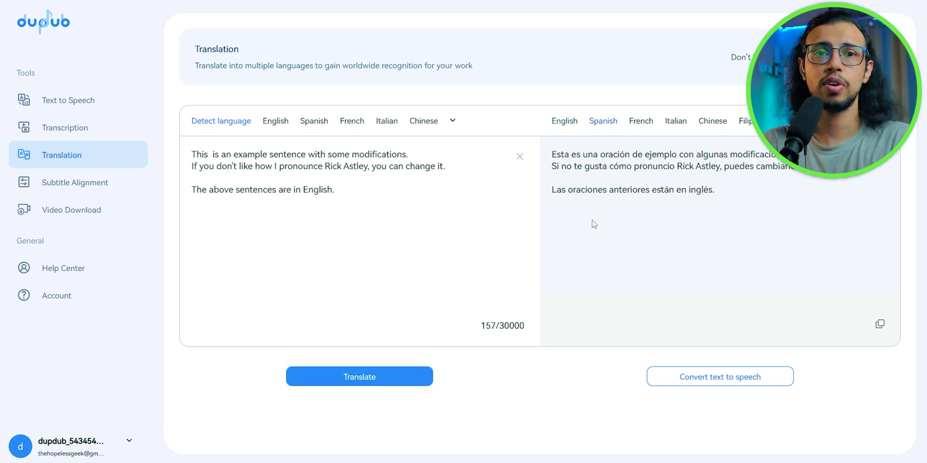
{"action": "left_click_drag", "start_coordinate": [732, 192], "coordinate": [551, 153]}
Step: Convert the Spanish translation to speech with the Javier voice and preview it
{"action": "left_click", "coordinate": [742, 384]}
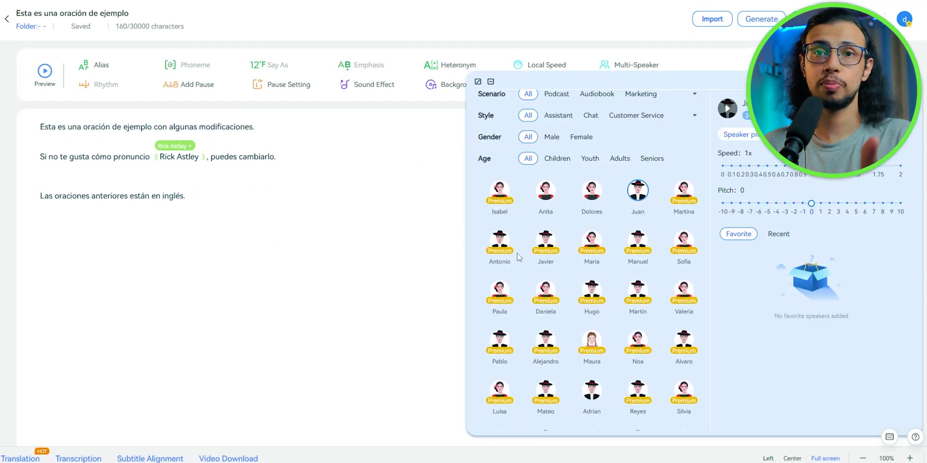
{"action": "left_click", "coordinate": [546, 240]}
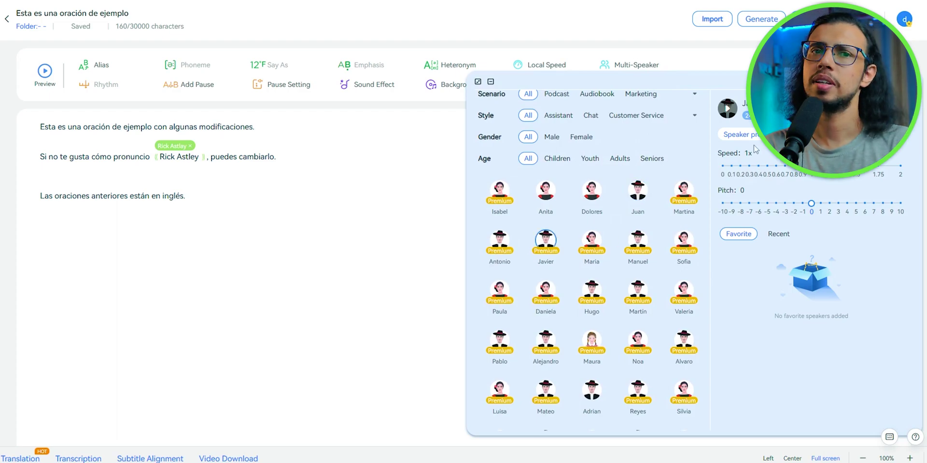
{"action": "left_click", "coordinate": [751, 136]}
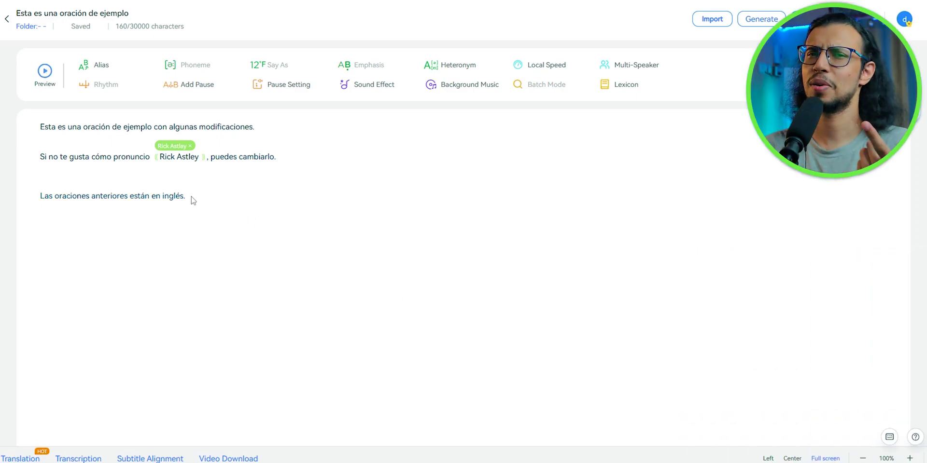
{"action": "type", "text": "da"}
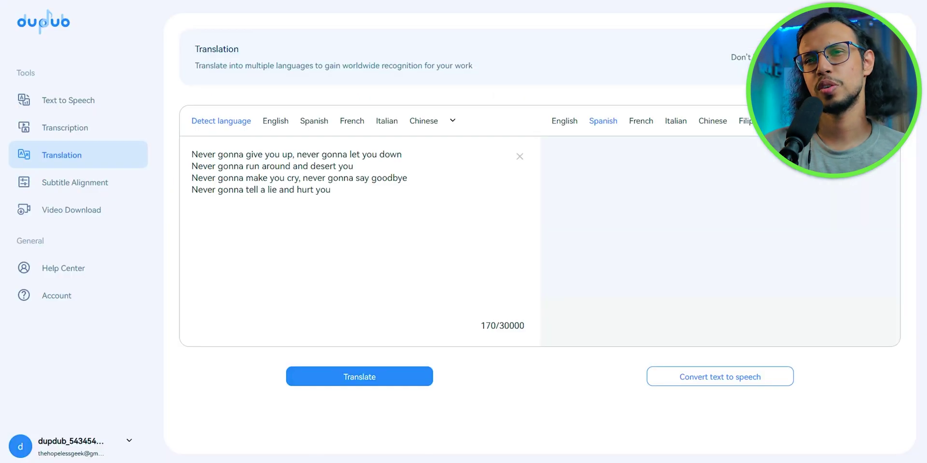
Step: Translate the 'Never gonna give you up' lyrics into Spanish, convert them to speech, and preview
{"action": "left_click", "coordinate": [394, 375]}
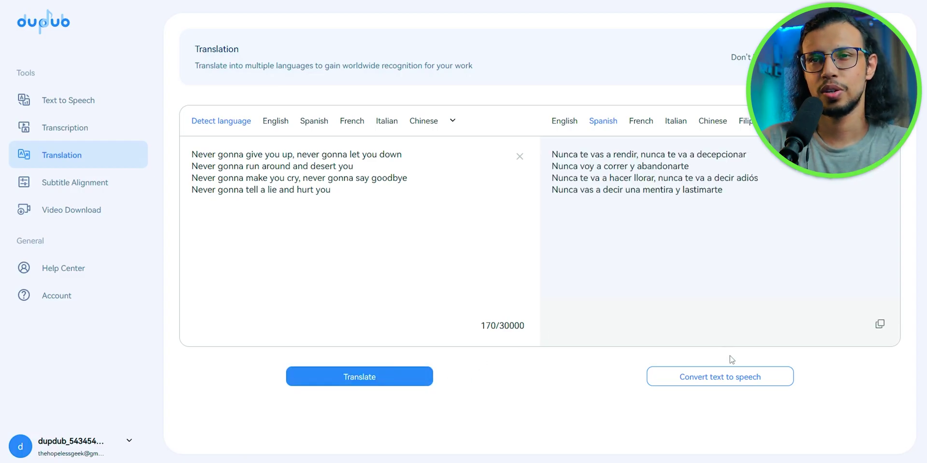
{"action": "left_click", "coordinate": [739, 377]}
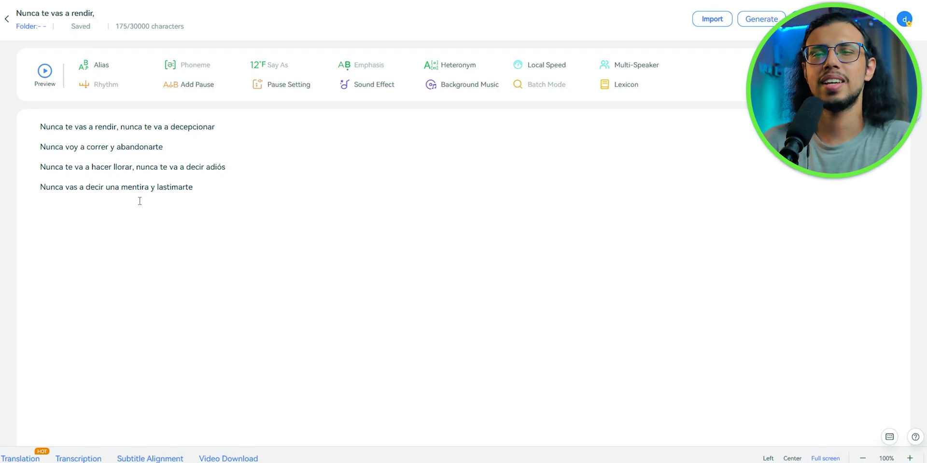
{"action": "left_click", "coordinate": [45, 71]}
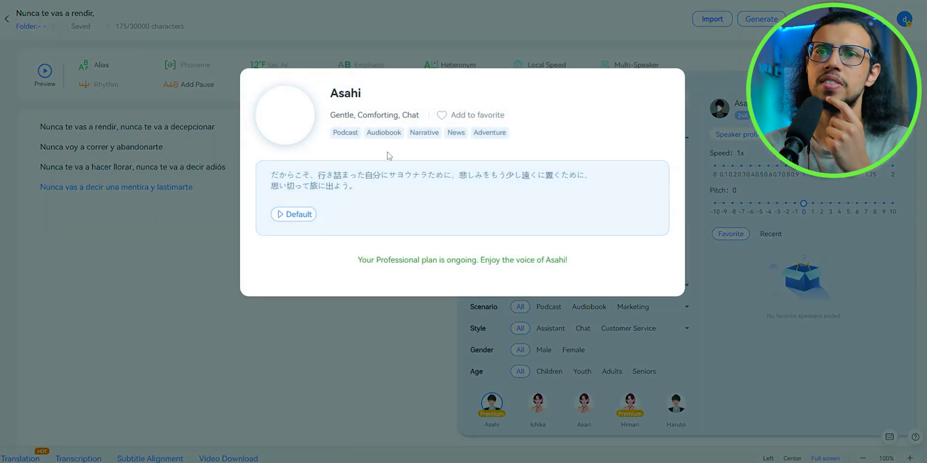
Step: Translate the sentence about terrible live action adaptations into Japanese, convert it to speech, and preview
{"action": "type", "text": "ke such terrible live"}
{"action": "type", "text": " action adaptations? It hurts my Japanese AI voice."}
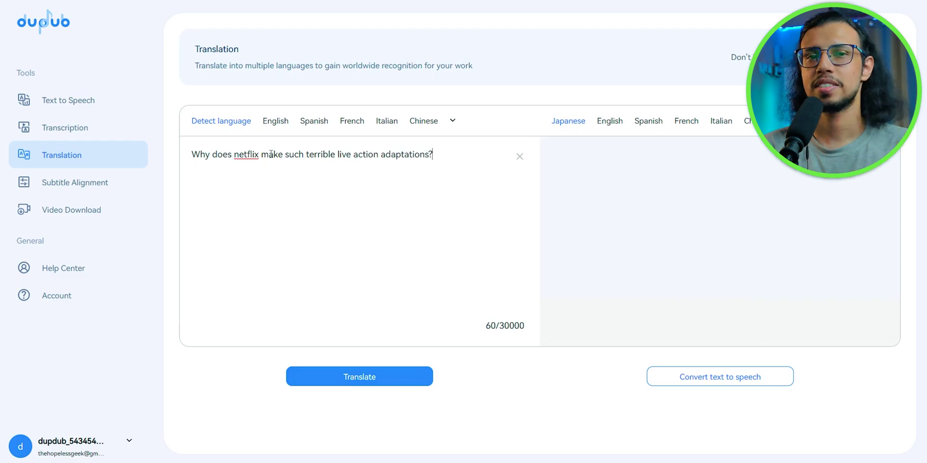
{"action": "left_click", "coordinate": [351, 376]}
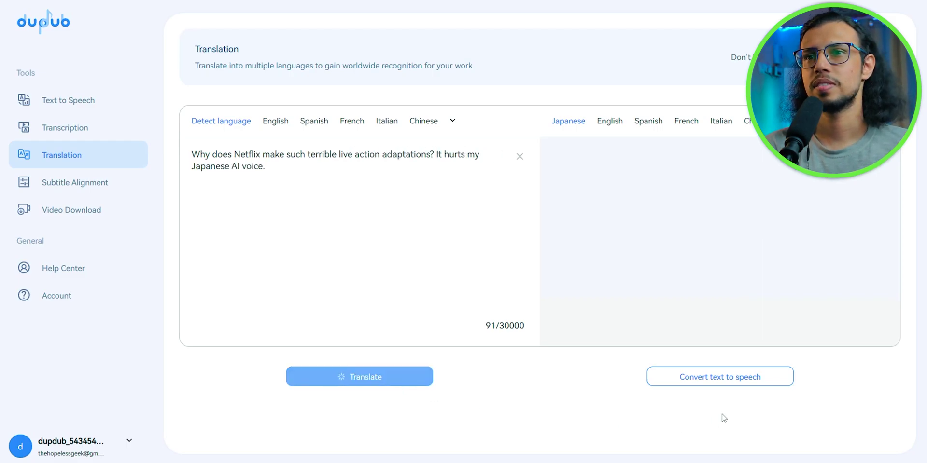
{"action": "left_click", "coordinate": [703, 379]}
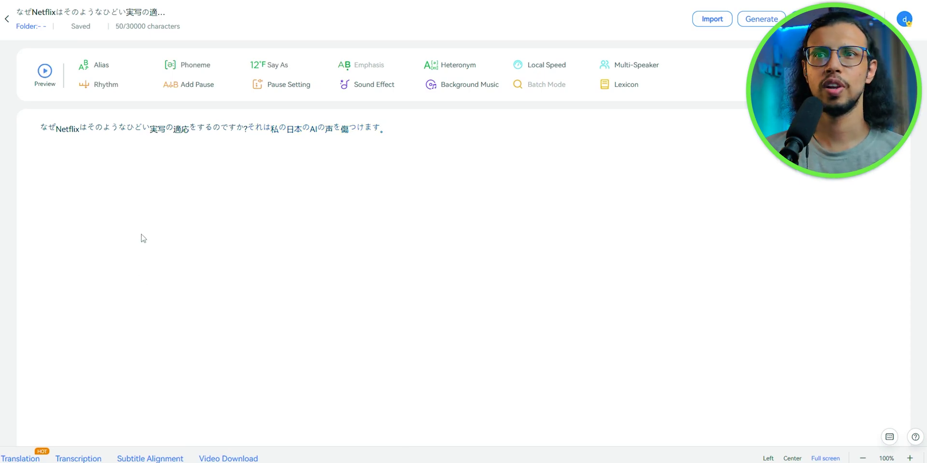
{"action": "left_click", "coordinate": [44, 71]}
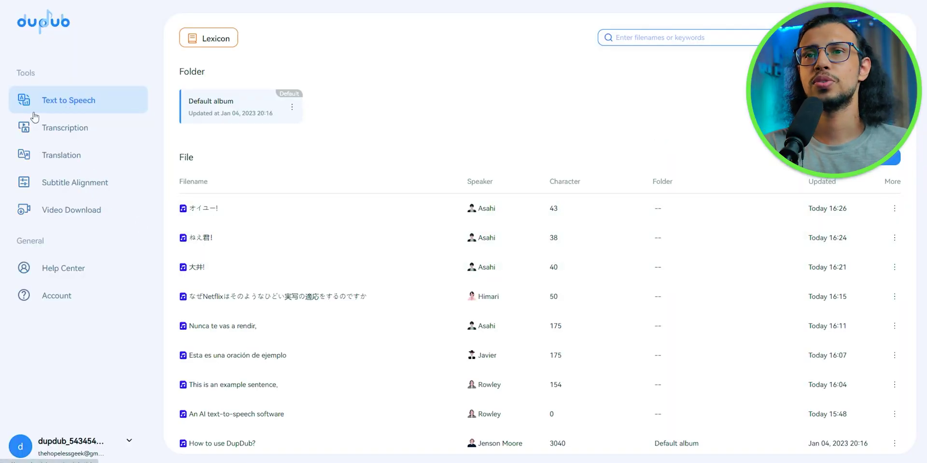
Step: Transcribe the linked Gateron Red vs Milky Yellow video and review the resulting transcript
{"action": "left_click", "coordinate": [64, 140]}
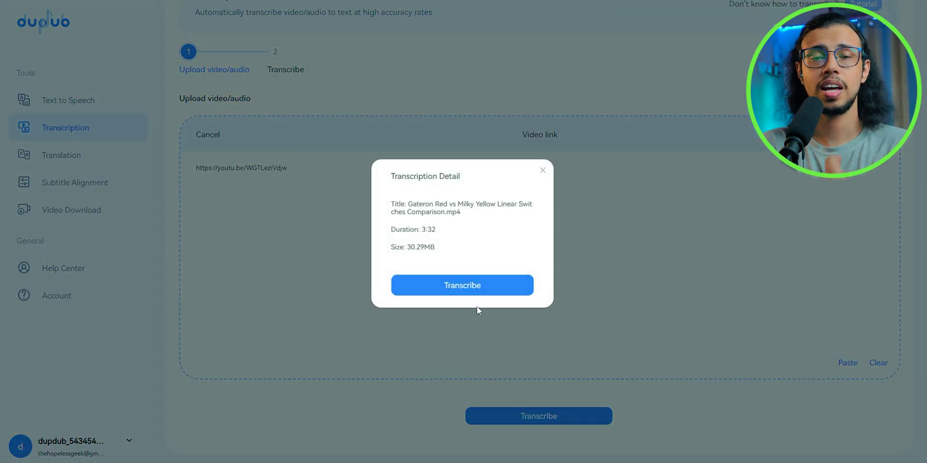
{"action": "left_click", "coordinate": [477, 292]}
{"action": "scroll", "coordinate": [383, 243], "scroll_direction": "down", "scroll_amount": 1}
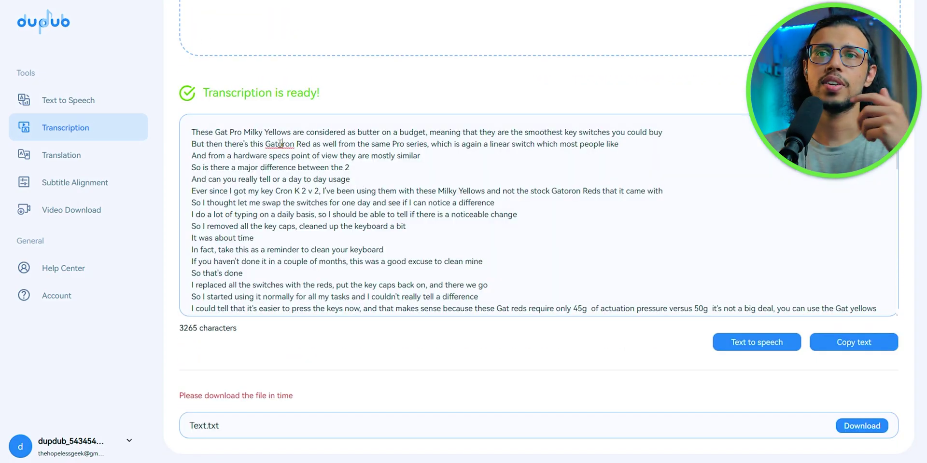
{"action": "right_click", "coordinate": [280, 143]}
{"action": "left_click", "coordinate": [279, 144]}
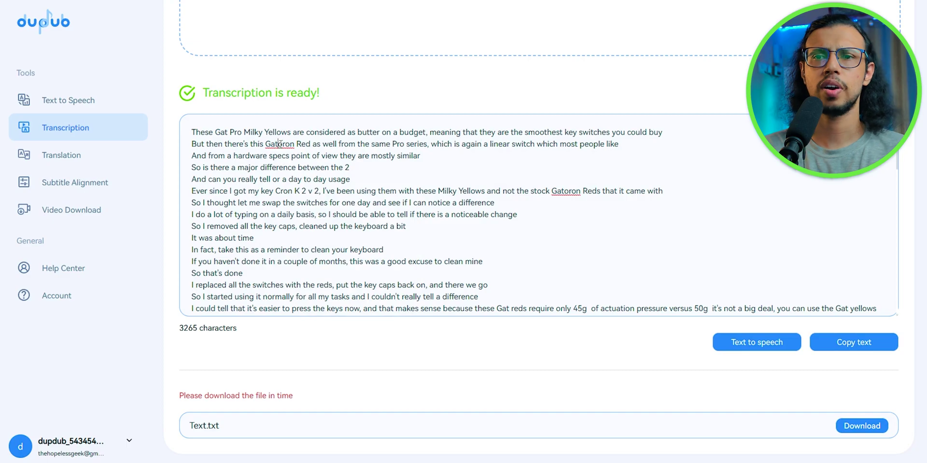
{"action": "scroll", "coordinate": [264, 178], "scroll_direction": "down", "scroll_amount": 15}
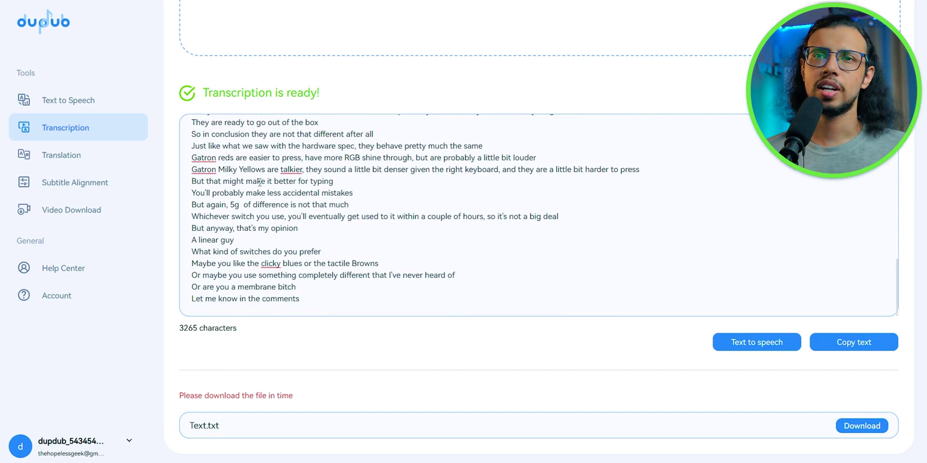
{"action": "scroll", "coordinate": [325, 286], "scroll_direction": "up", "scroll_amount": 15}
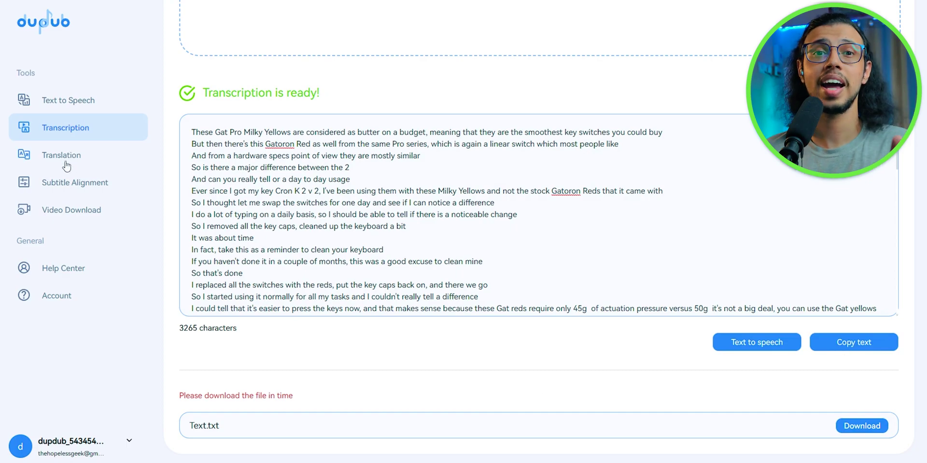
Step: In Subtitle Alignment, upload the Gateron Red vs Milky Yellow video
{"action": "left_click", "coordinate": [52, 188]}
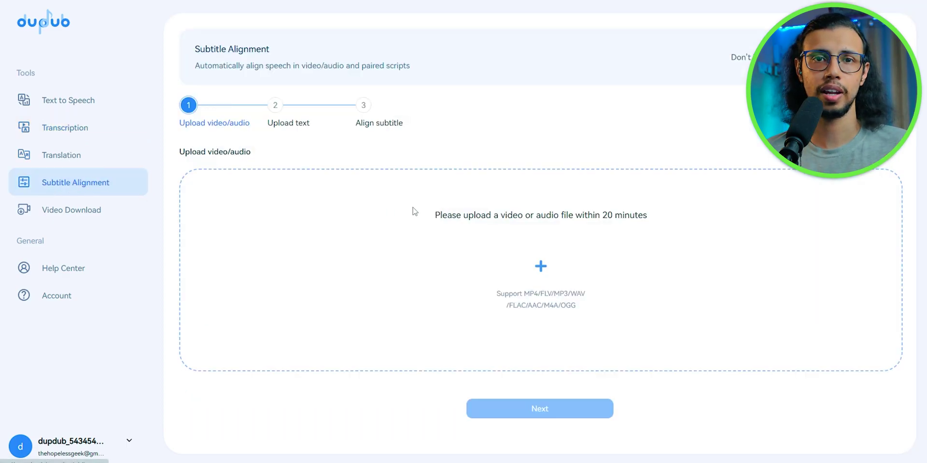
{"action": "triple_click", "coordinate": [445, 217]}
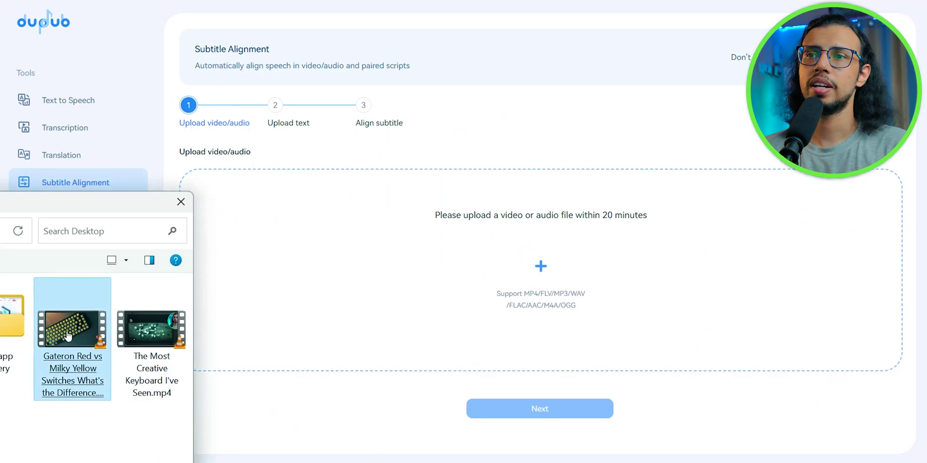
{"action": "double_click", "coordinate": [150, 80]}
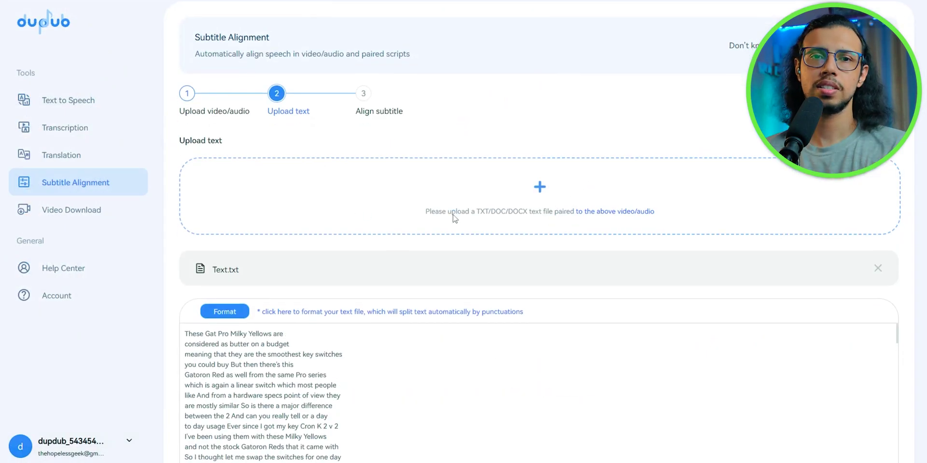
{"action": "scroll", "coordinate": [194, 238], "scroll_direction": "down", "scroll_amount": 3}
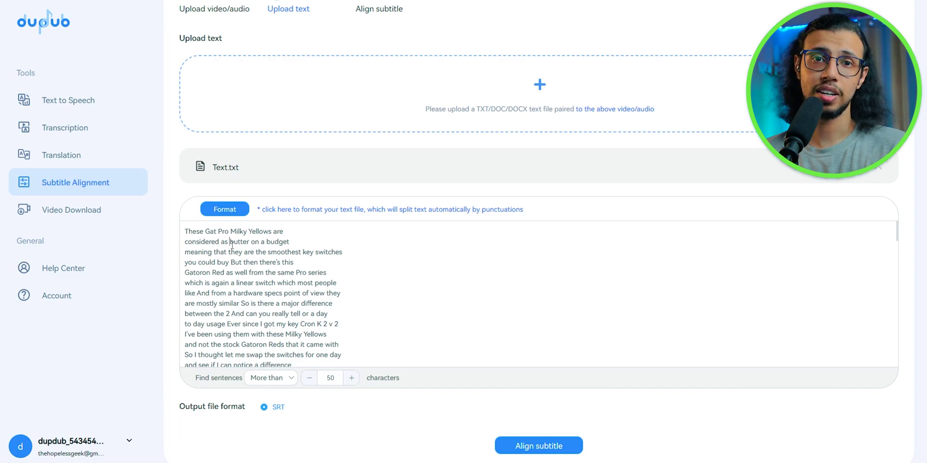
{"action": "scroll", "coordinate": [327, 240], "scroll_direction": "down", "scroll_amount": 3}
{"action": "scroll", "coordinate": [308, 261], "scroll_direction": "down", "scroll_amount": 10}
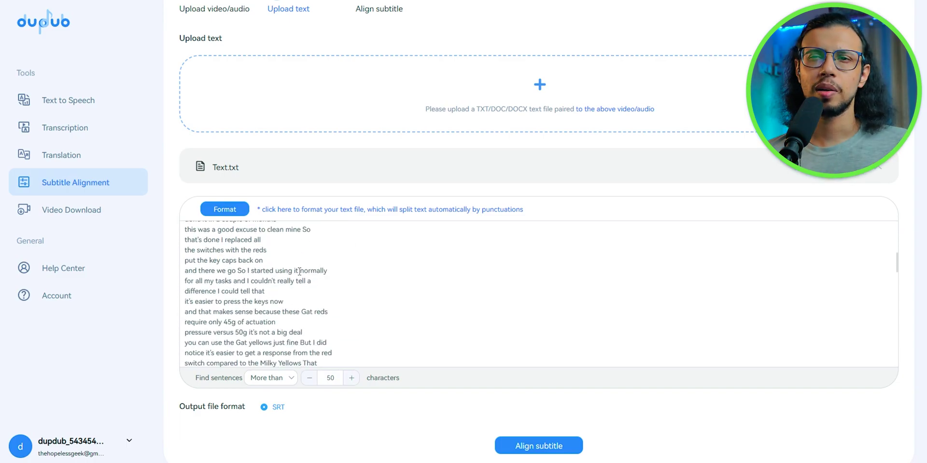
Step: Align the Text.txt transcript with the video and download the SRT subtitle file
{"action": "left_click", "coordinate": [528, 435]}
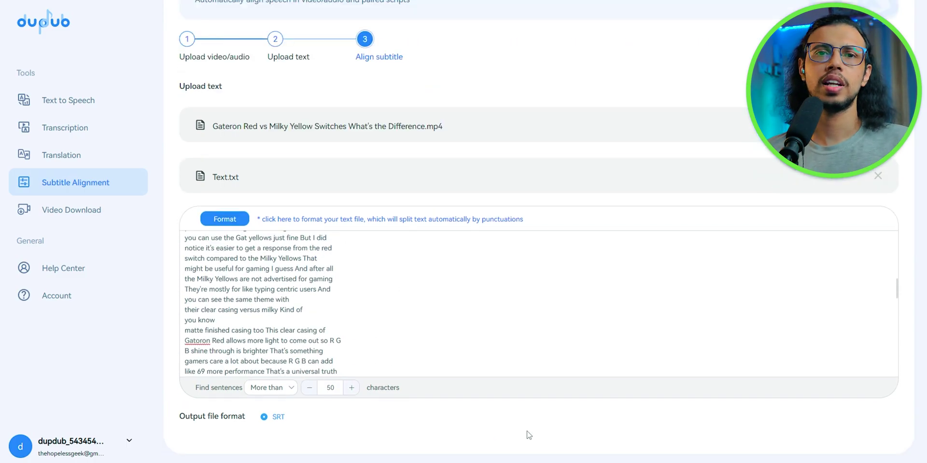
{"action": "scroll", "coordinate": [303, 327], "scroll_direction": "down", "scroll_amount": 5}
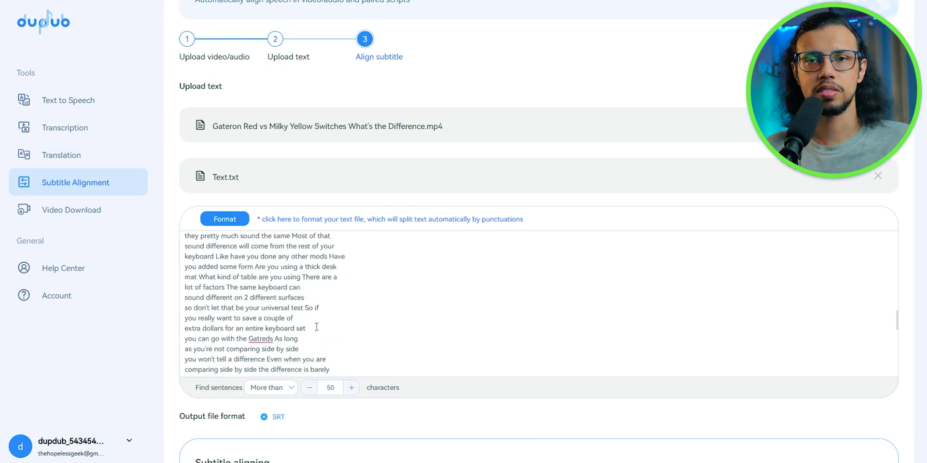
{"action": "scroll", "coordinate": [526, 400], "scroll_direction": "down", "scroll_amount": 2}
{"action": "double_click", "coordinate": [406, 385]}
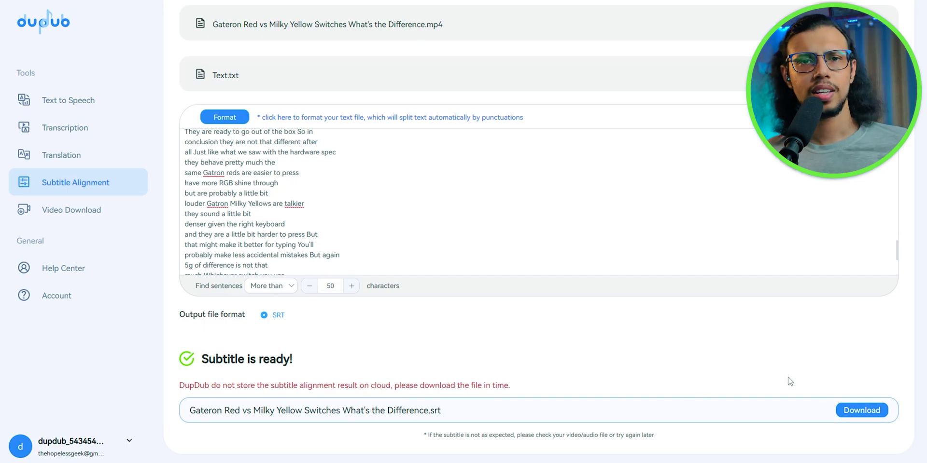
{"action": "left_click", "coordinate": [860, 411]}
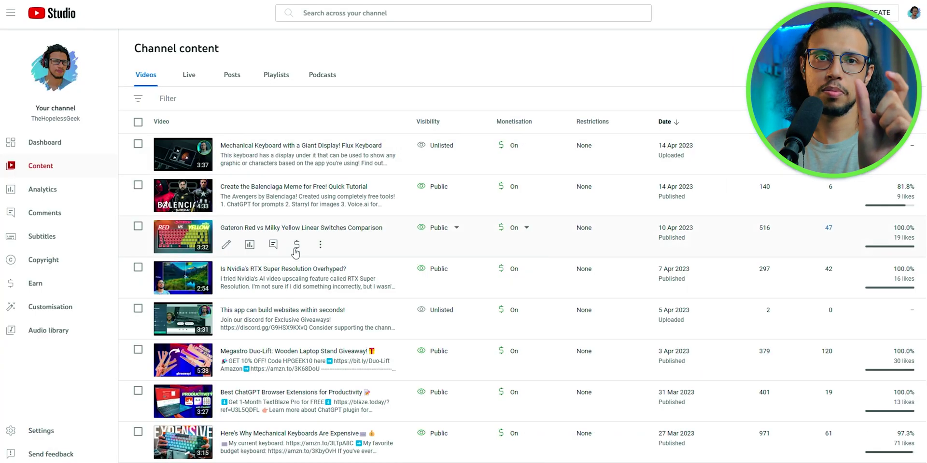
Step: Upload the SRT file as the Gateron video's English subtitles in YouTube Studio
{"action": "left_click", "coordinate": [256, 227]}
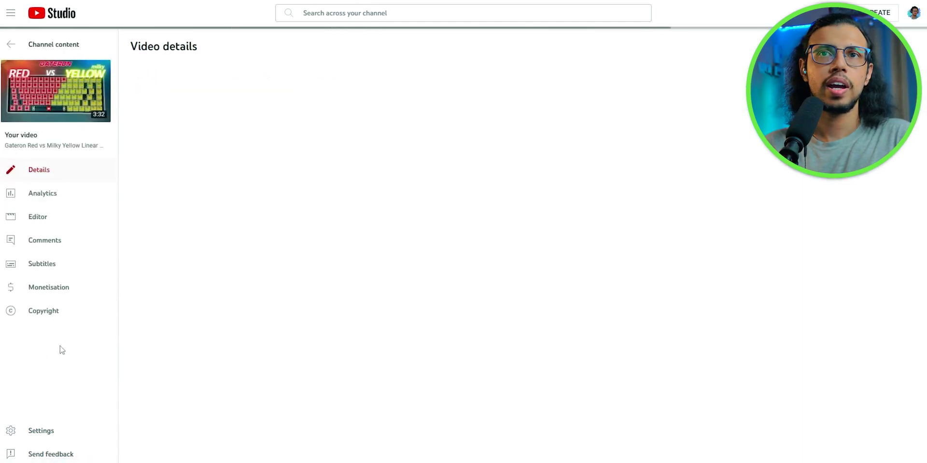
{"action": "scroll", "coordinate": [531, 314], "scroll_direction": "down", "scroll_amount": 3}
{"action": "left_click", "coordinate": [521, 256]}
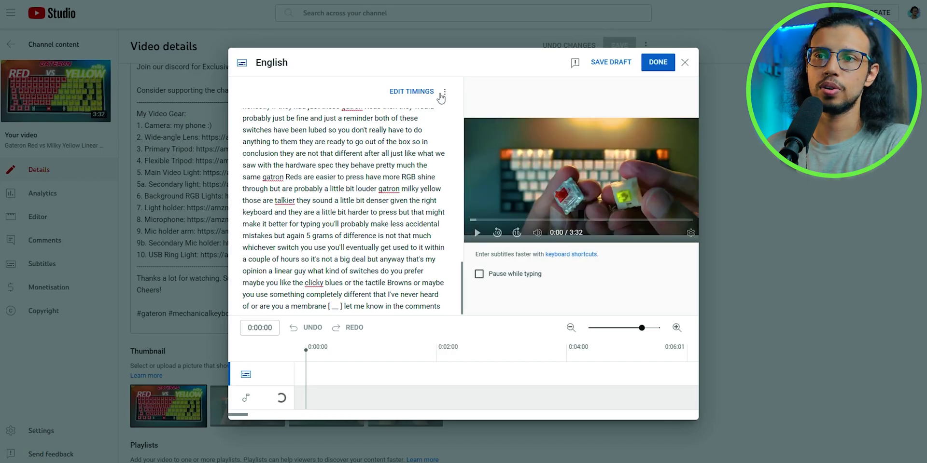
{"action": "left_click", "coordinate": [444, 93]}
{"action": "left_click", "coordinate": [467, 135]}
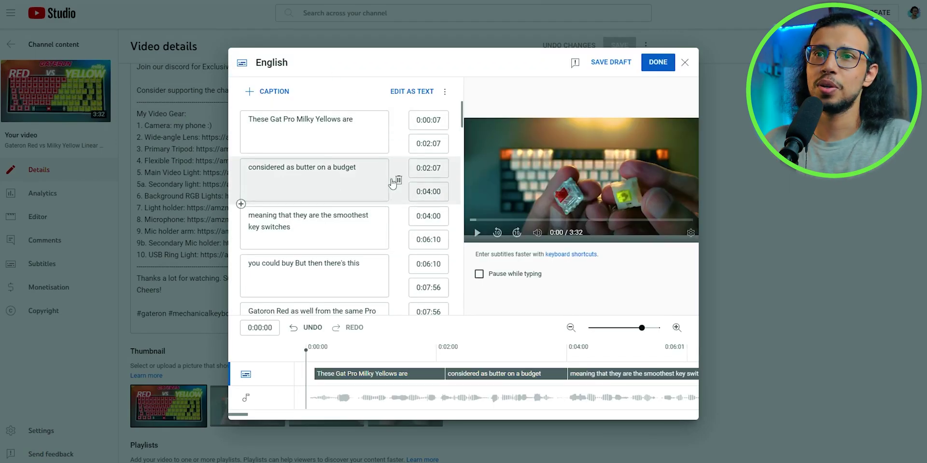
{"action": "scroll", "coordinate": [328, 189], "scroll_direction": "down", "scroll_amount": 10}
{"action": "scroll", "coordinate": [319, 195], "scroll_direction": "up", "scroll_amount": 10}
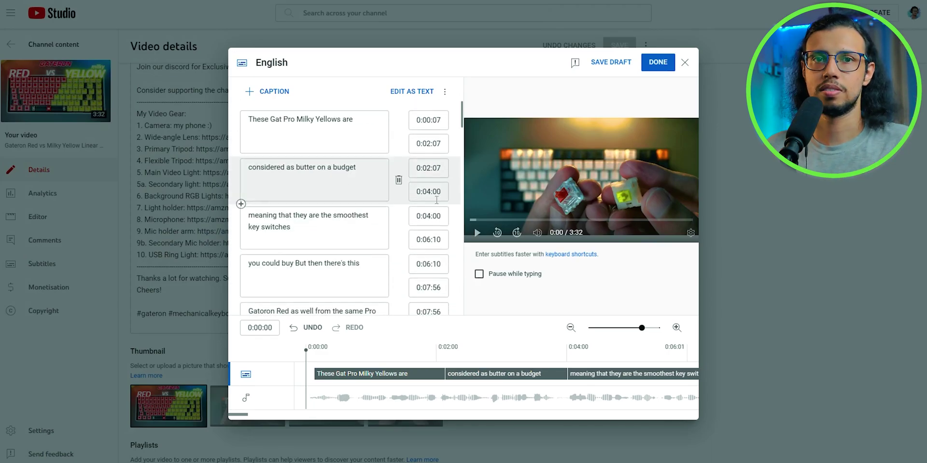
Step: Play the video briefly to preview the uploaded captions
{"action": "left_click", "coordinate": [477, 233]}
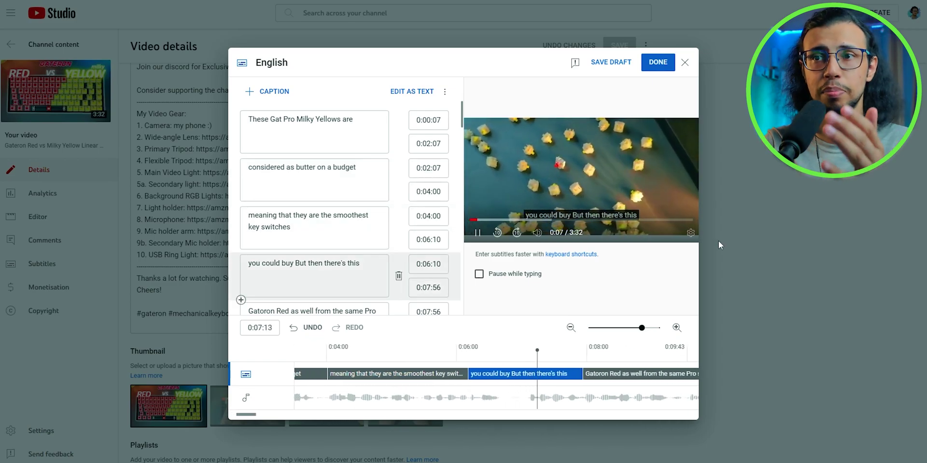
{"action": "key", "text": "shift+space"}
{"action": "scroll", "coordinate": [251, 248], "scroll_direction": "down", "scroll_amount": 3}
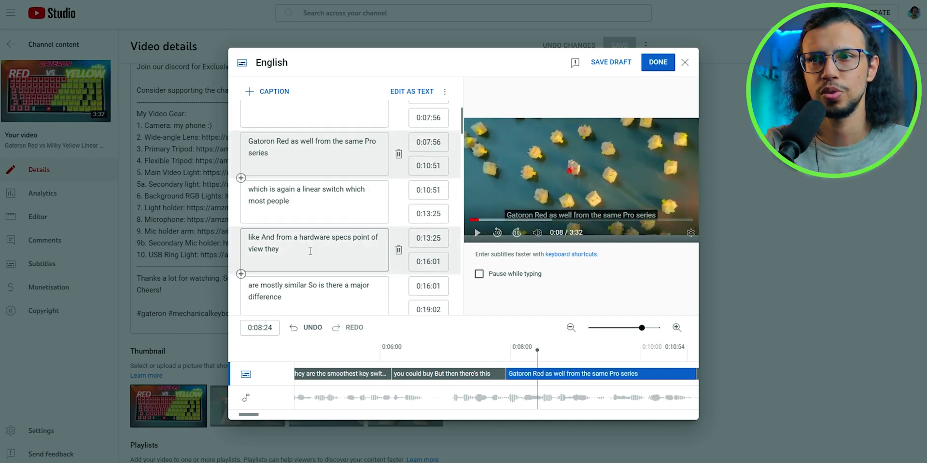
{"action": "scroll", "coordinate": [282, 190], "scroll_direction": "up", "scroll_amount": 3}
Step: Try deleting 'But then there's this' from the third caption, undo it, and replay
{"action": "left_click", "coordinate": [283, 172]}
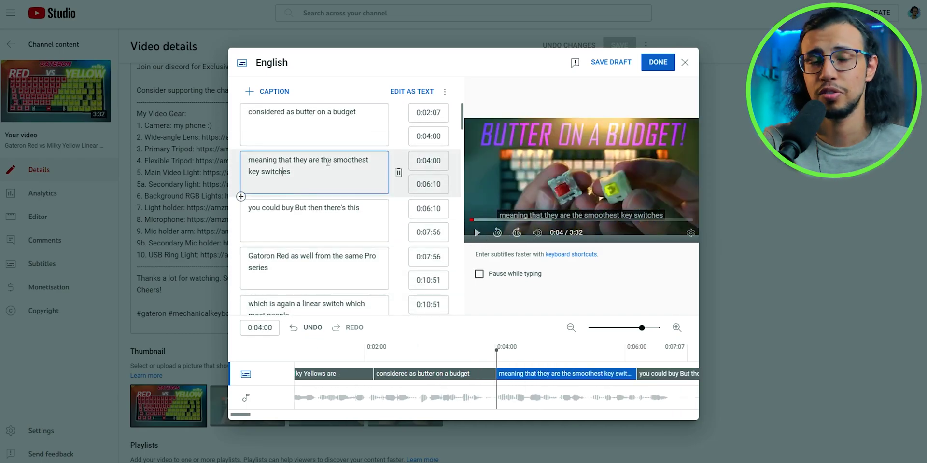
{"action": "double_click", "coordinate": [300, 211]}
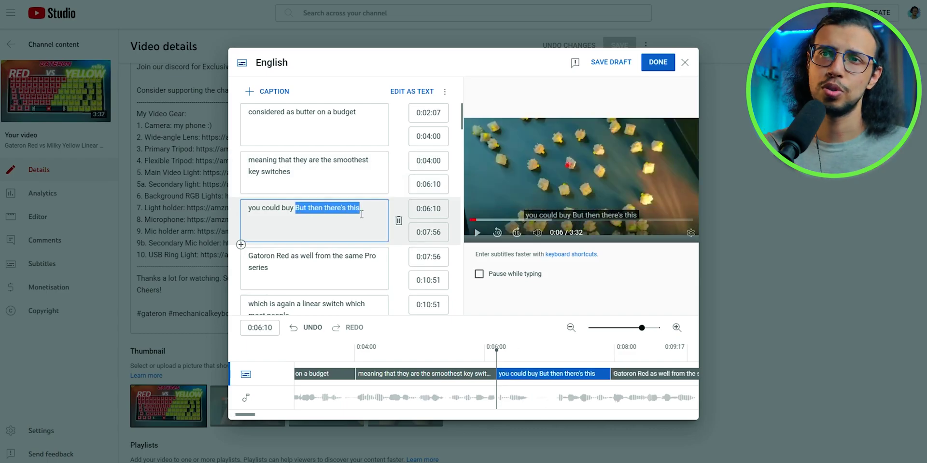
{"action": "key", "text": "BackSpace"}
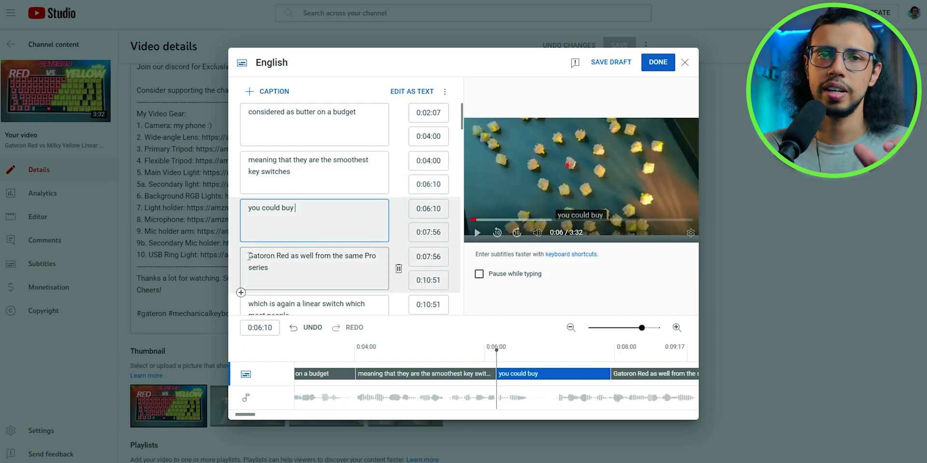
{"action": "key", "text": "ctrl+z"}
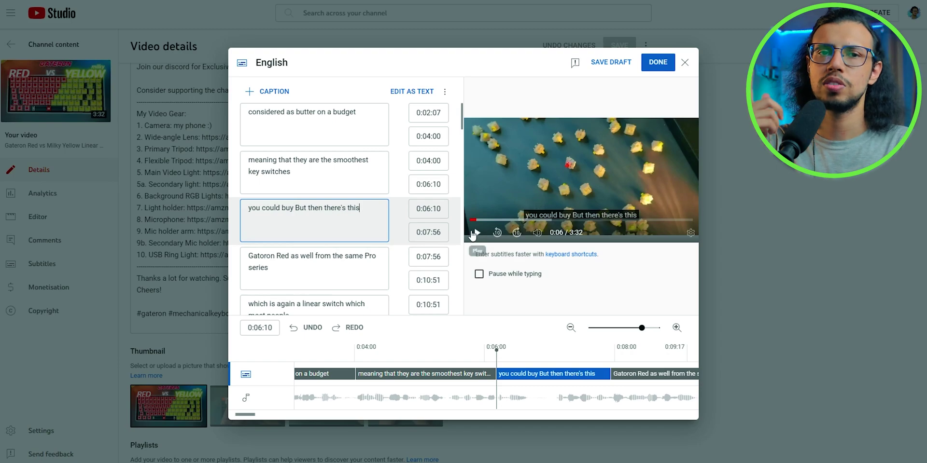
{"action": "left_click", "coordinate": [473, 234]}
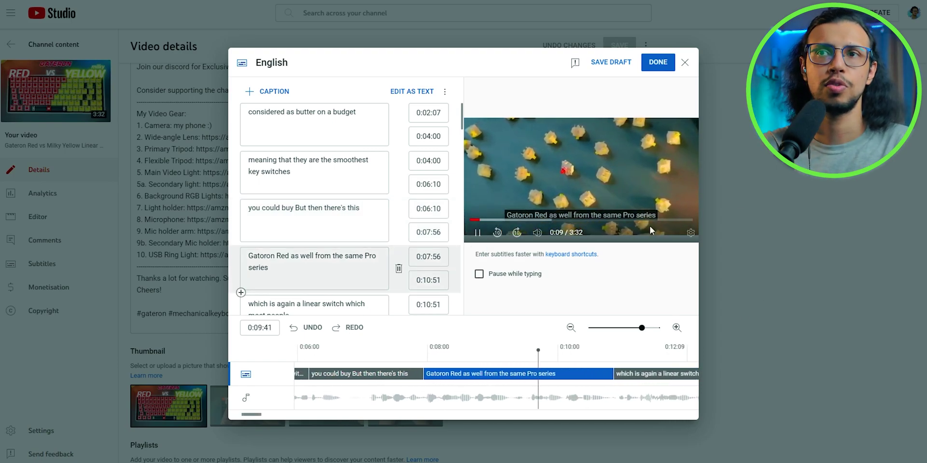
{"action": "left_click", "coordinate": [680, 154]}
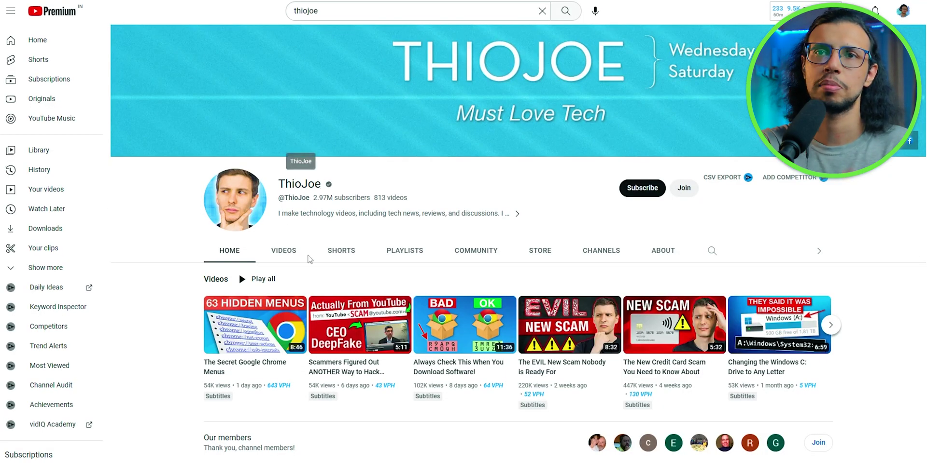
Step: Play the Always Check This When You Download Software! video with the Spanish dubbed audio track
{"action": "left_click", "coordinate": [442, 329]}
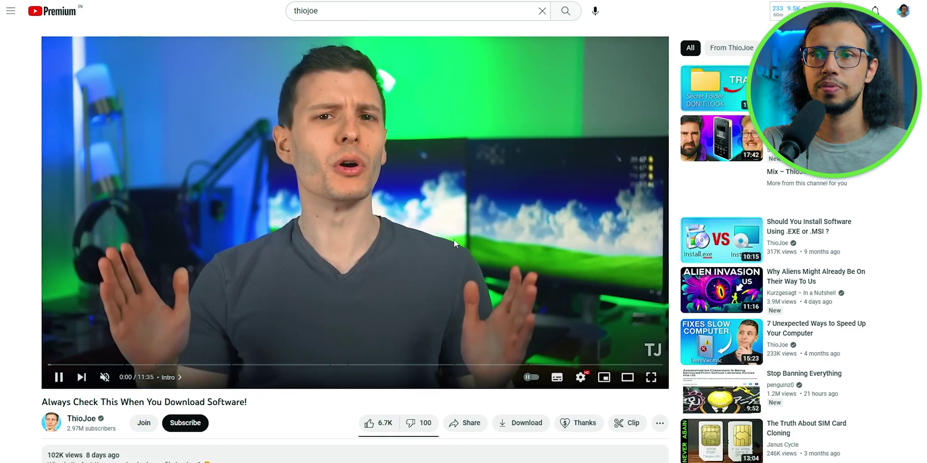
{"action": "left_click", "coordinate": [579, 378]}
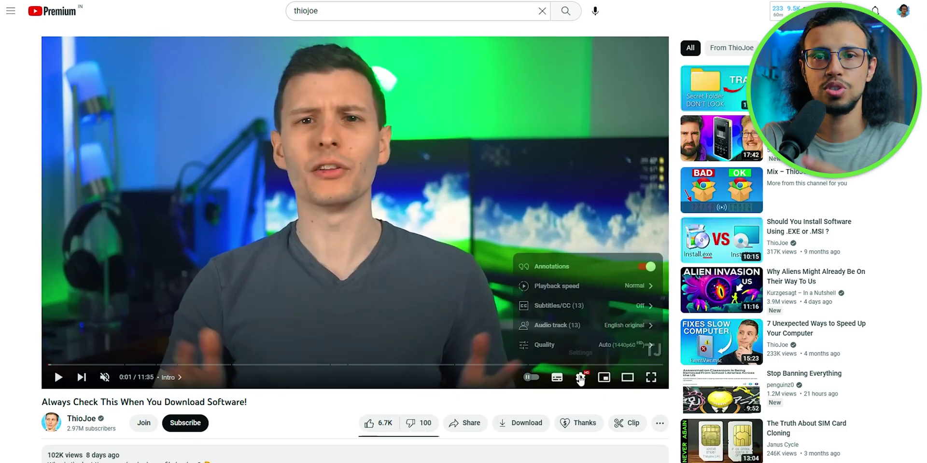
{"action": "left_click", "coordinate": [575, 326]}
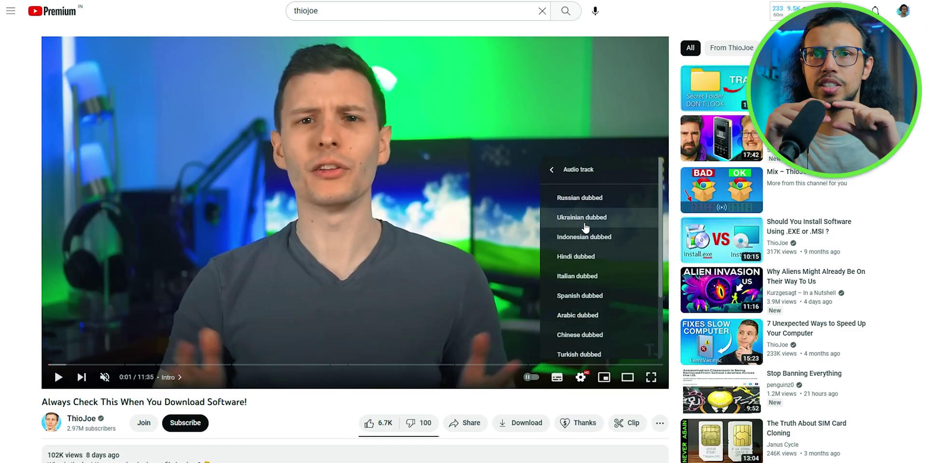
{"action": "scroll", "coordinate": [589, 263], "scroll_direction": "down", "scroll_amount": 3}
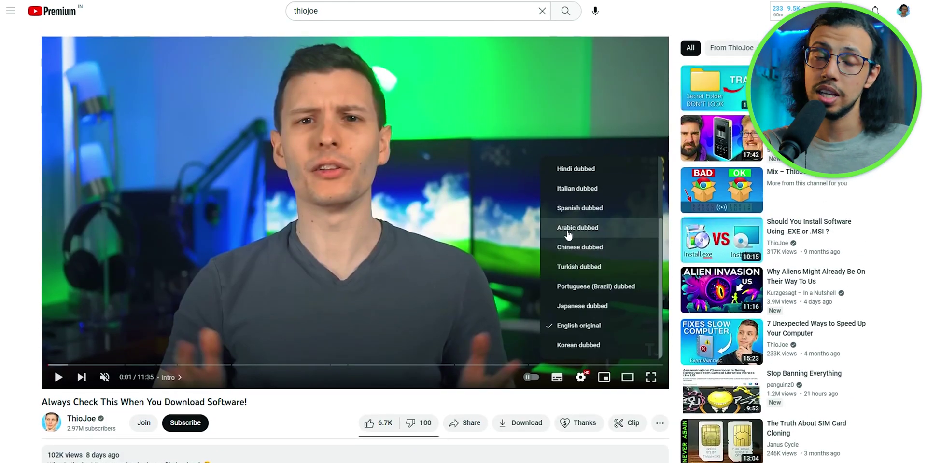
{"action": "left_click", "coordinate": [588, 213]}
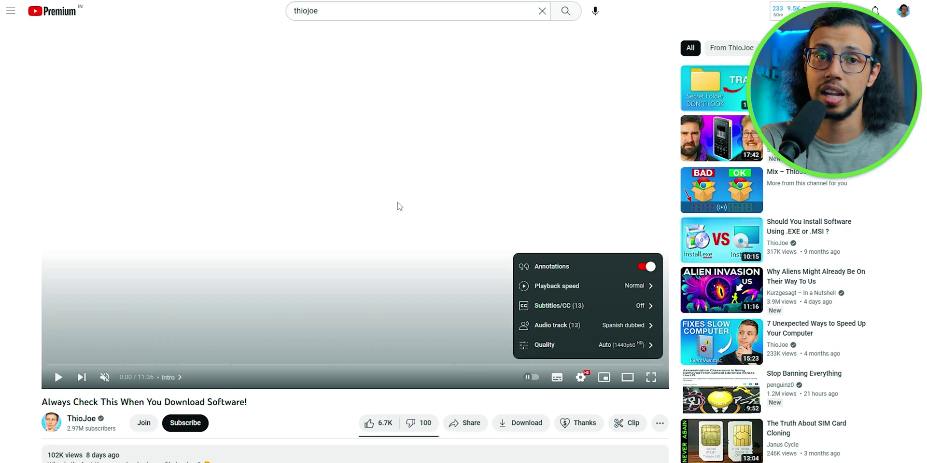
{"action": "left_click", "coordinate": [339, 196]}
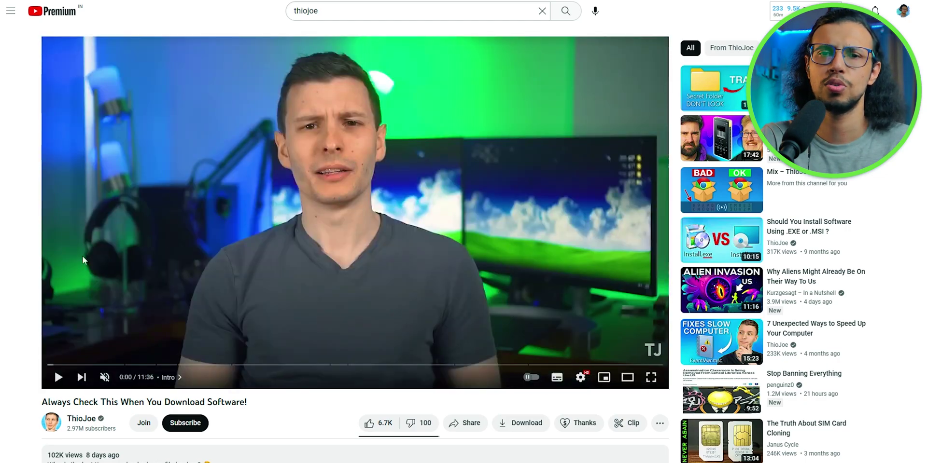
{"action": "left_click", "coordinate": [129, 317]}
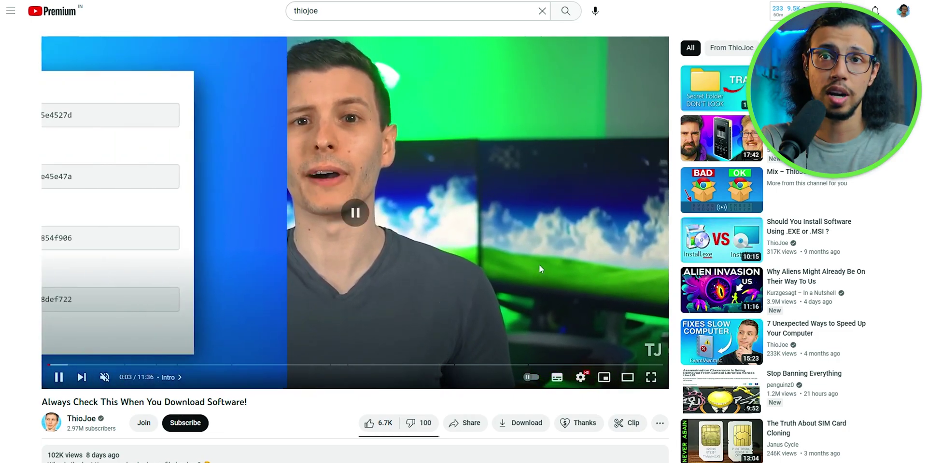
{"action": "left_click", "coordinate": [539, 264]}
Step: Bring up the player's audio track list to show the available dubbed languages
{"action": "left_click", "coordinate": [580, 376]}
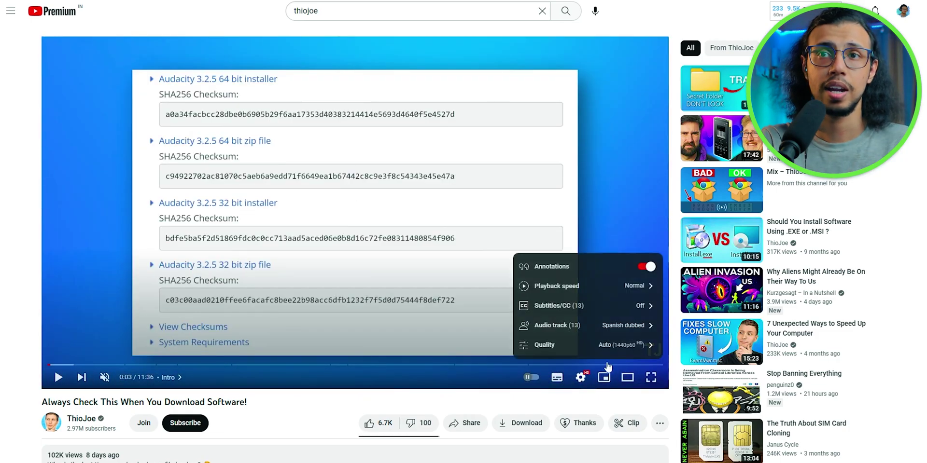
{"action": "left_click", "coordinate": [616, 346]}
{"action": "left_click", "coordinate": [580, 377]}
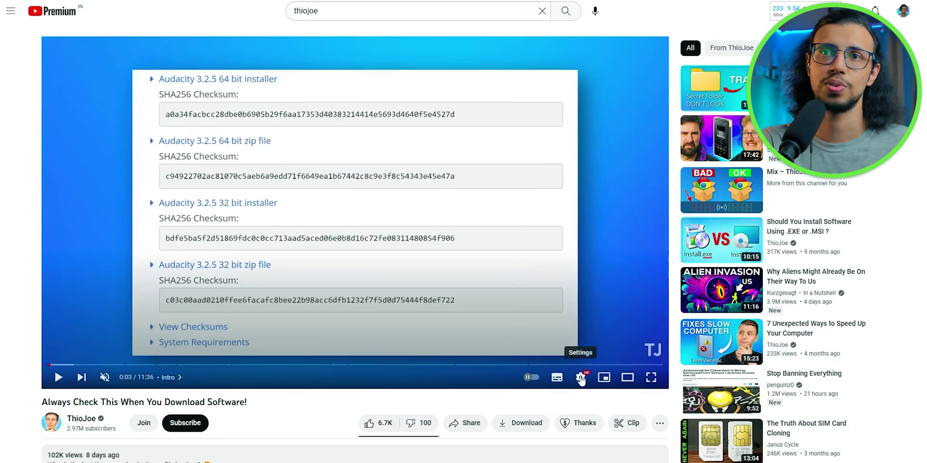
{"action": "left_click", "coordinate": [580, 377]}
{"action": "left_click", "coordinate": [621, 326]}
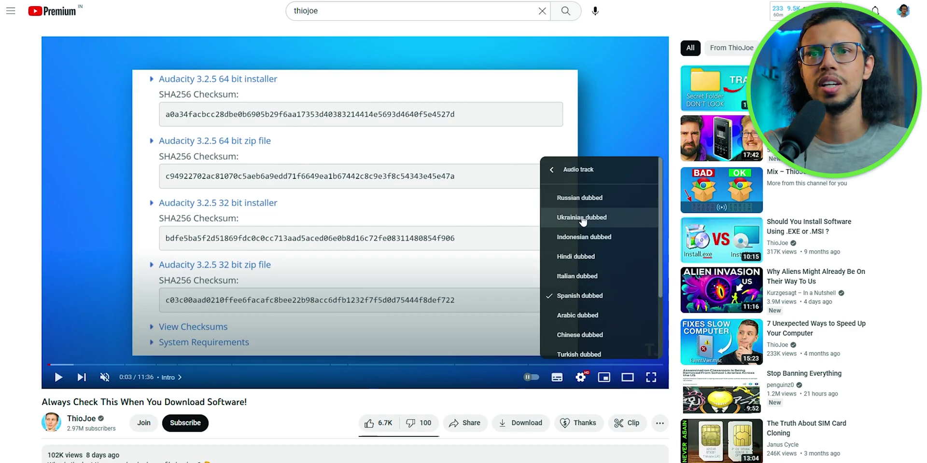
{"action": "scroll", "coordinate": [584, 221], "scroll_direction": "down", "scroll_amount": 2}
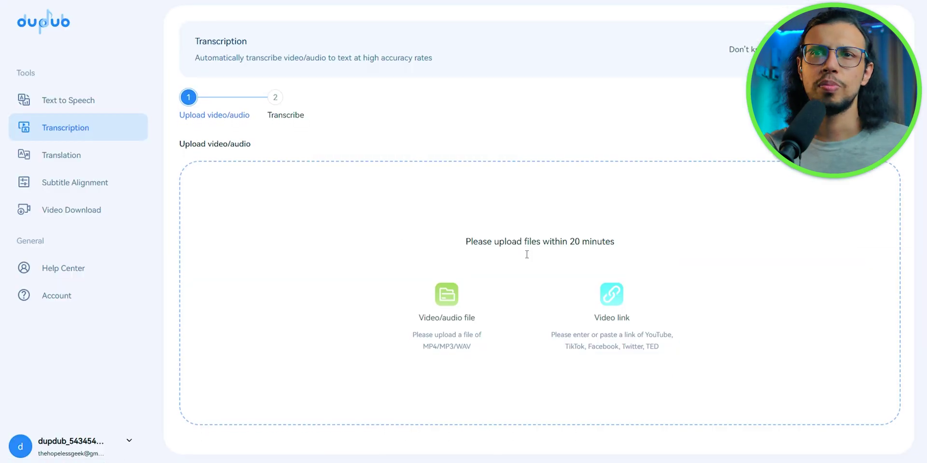
Step: Move through Text to Speech and Subtitle Alignment in the sidebar to reach Video Download
{"action": "left_click", "coordinate": [84, 101]}
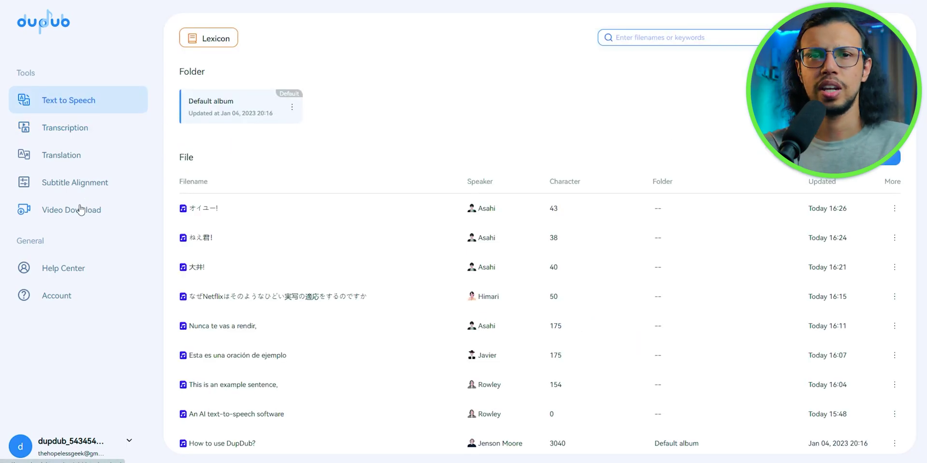
{"action": "scroll", "coordinate": [352, 338], "scroll_direction": "down", "scroll_amount": 1}
{"action": "left_click", "coordinate": [81, 186]}
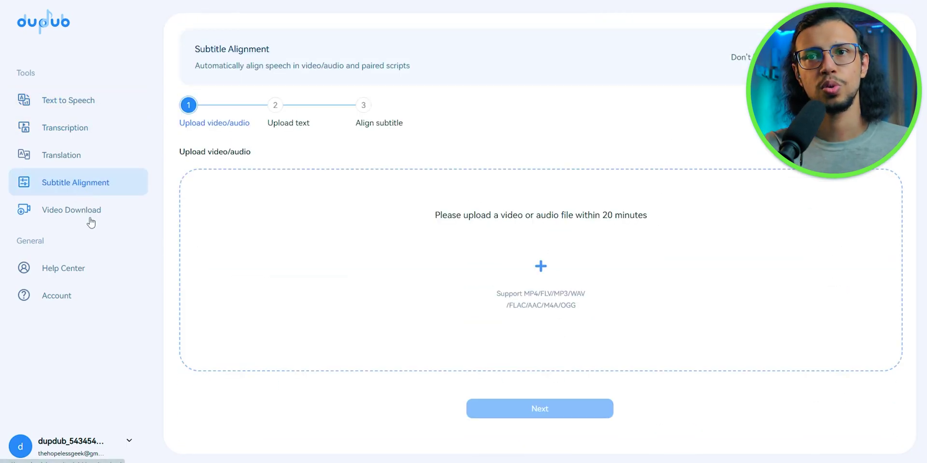
{"action": "left_click", "coordinate": [90, 220]}
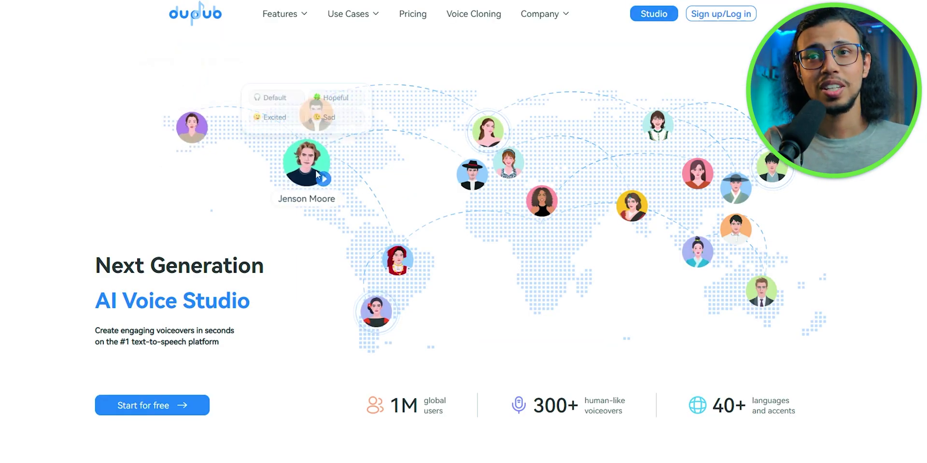
Step: Scroll down the DupDub homepage past the features, highlighting a heading and its subtitle
{"action": "mouse_move", "coordinate": [487, 153]}
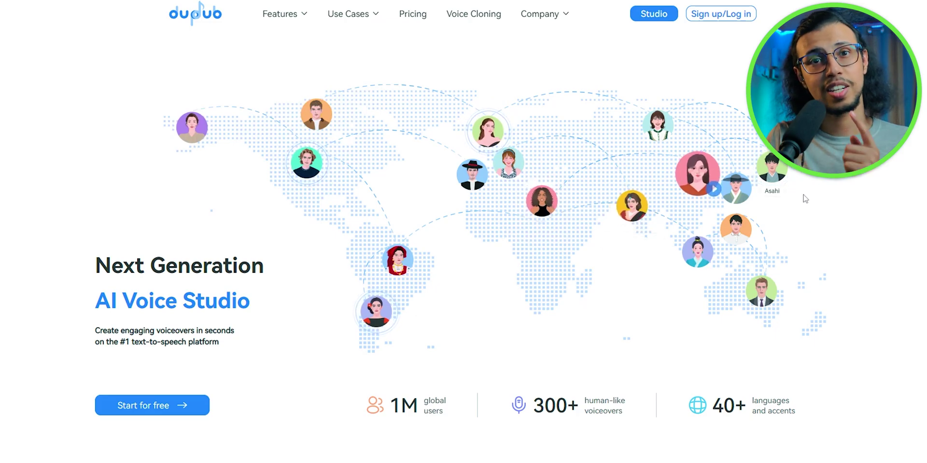
{"action": "mouse_move", "coordinate": [640, 223]}
{"action": "scroll", "coordinate": [639, 223], "scroll_direction": "down", "scroll_amount": 7}
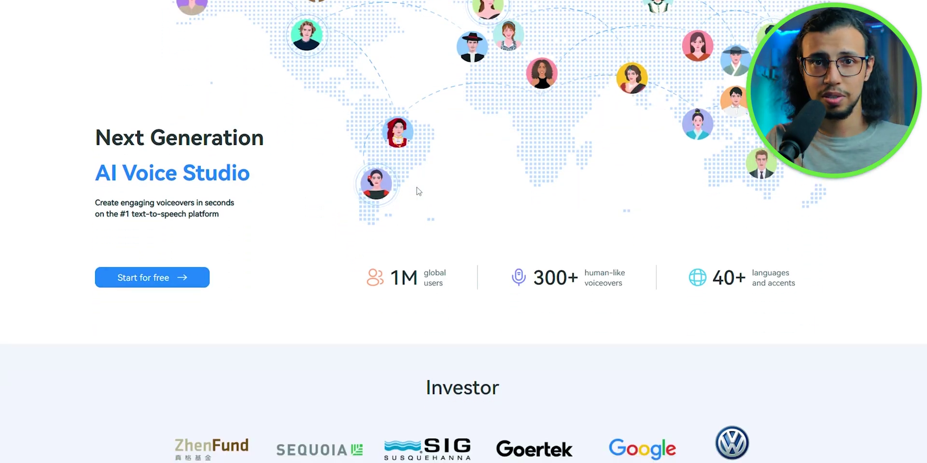
{"action": "scroll", "coordinate": [418, 191], "scroll_direction": "down", "scroll_amount": 10}
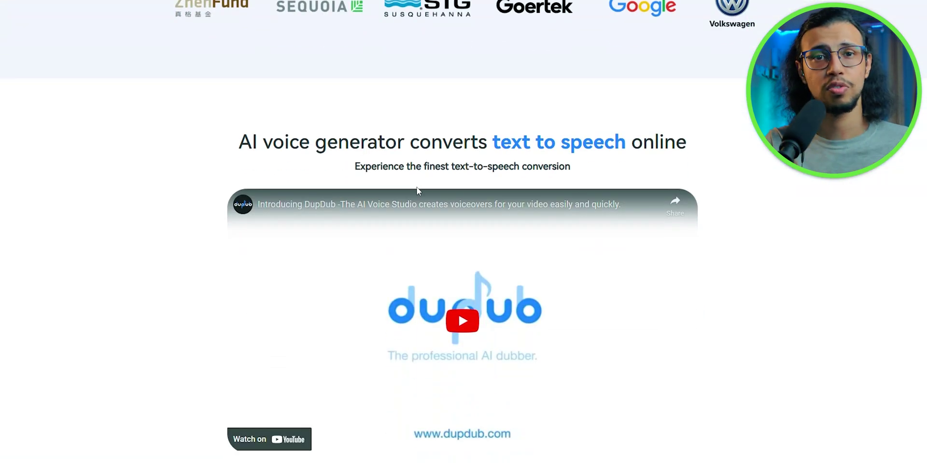
{"action": "scroll", "coordinate": [418, 191], "scroll_direction": "down", "scroll_amount": 2}
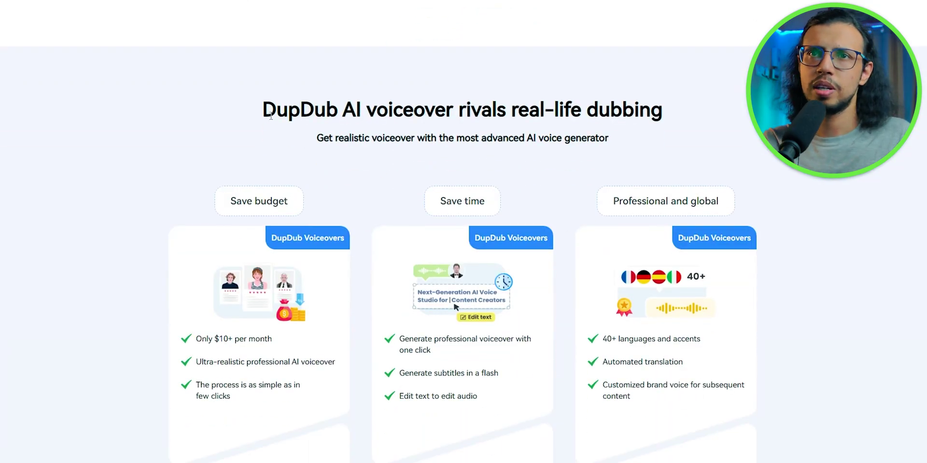
{"action": "left_click_drag", "start_coordinate": [317, 116], "coordinate": [657, 138]}
{"action": "left_click", "coordinate": [628, 146]}
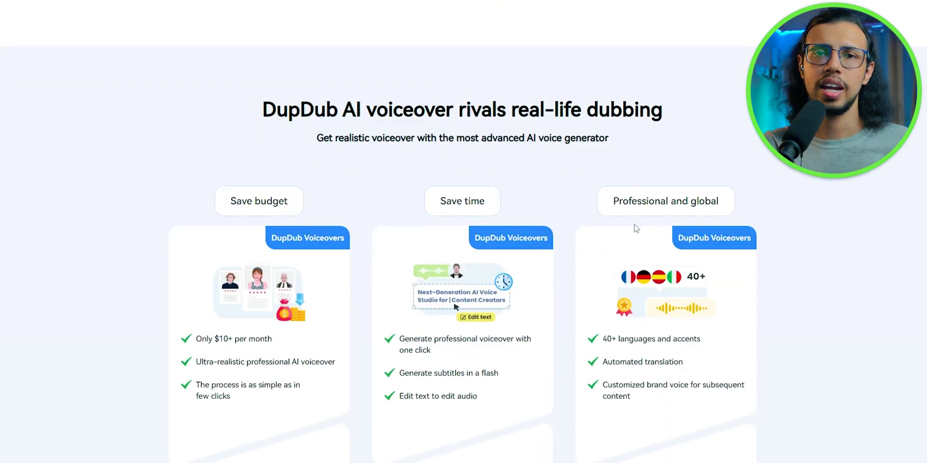
Step: Continue through industry samples, the three-step workflow and 3-day free trial to voice cloning
{"action": "scroll", "coordinate": [635, 227], "scroll_direction": "down", "scroll_amount": 4}
{"action": "scroll", "coordinate": [635, 226], "scroll_direction": "down", "scroll_amount": 4}
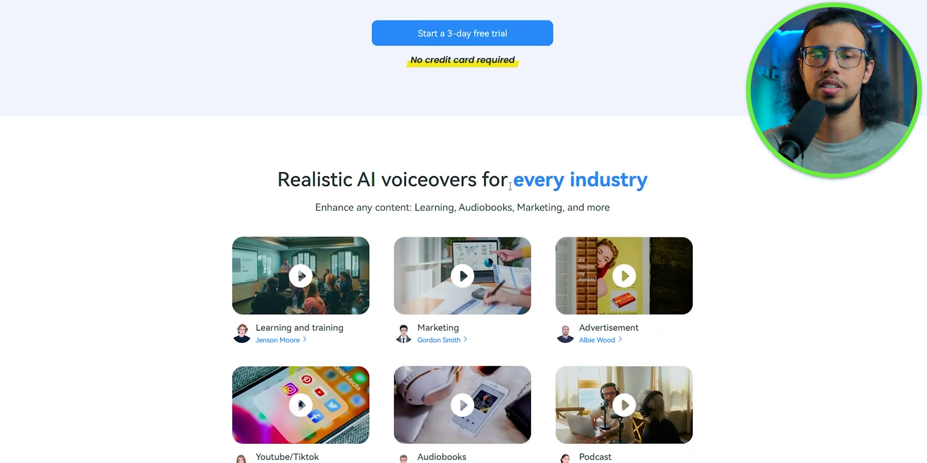
{"action": "scroll", "coordinate": [503, 177], "scroll_direction": "down", "scroll_amount": 2}
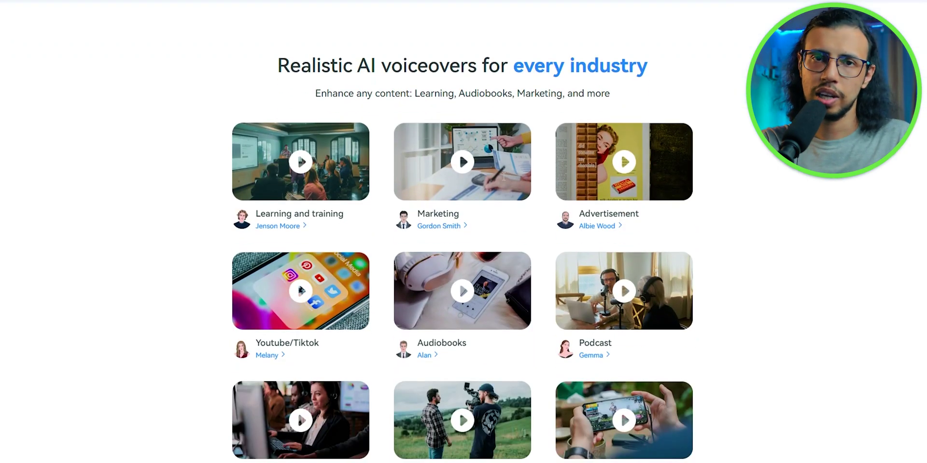
{"action": "scroll", "coordinate": [688, 245], "scroll_direction": "down", "scroll_amount": 2}
{"action": "scroll", "coordinate": [687, 245], "scroll_direction": "down", "scroll_amount": 2}
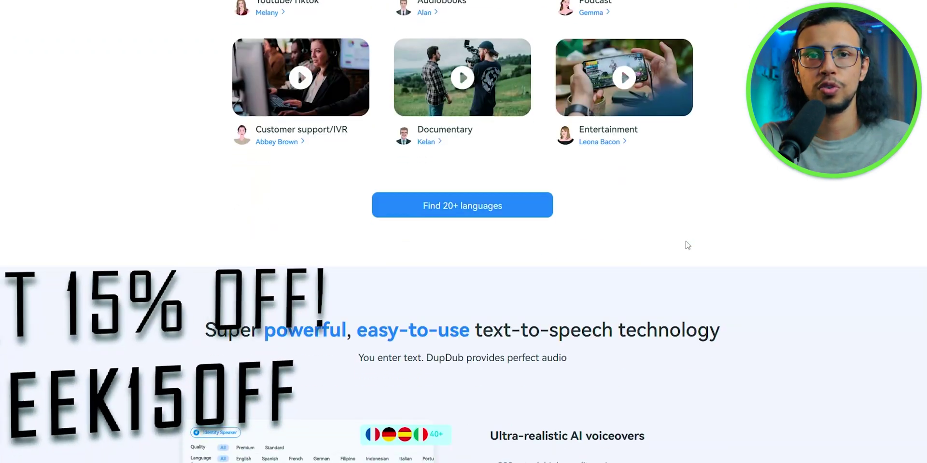
{"action": "scroll", "coordinate": [687, 245], "scroll_direction": "up", "scroll_amount": 2}
{"action": "scroll", "coordinate": [687, 246], "scroll_direction": "down", "scroll_amount": 8}
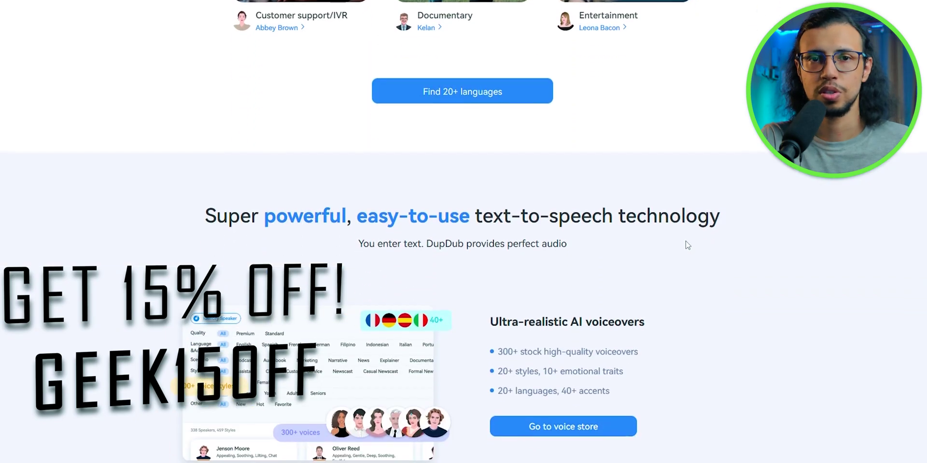
{"action": "scroll", "coordinate": [687, 246], "scroll_direction": "down", "scroll_amount": 10}
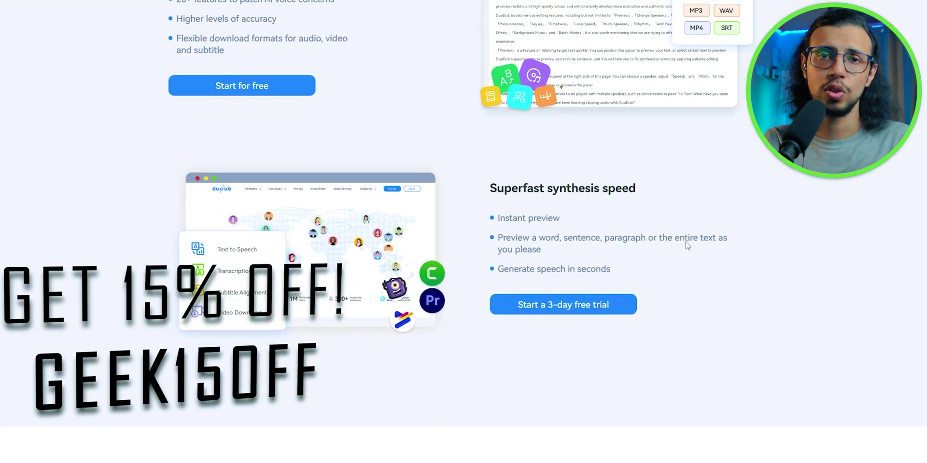
{"action": "scroll", "coordinate": [687, 245], "scroll_direction": "down", "scroll_amount": 6}
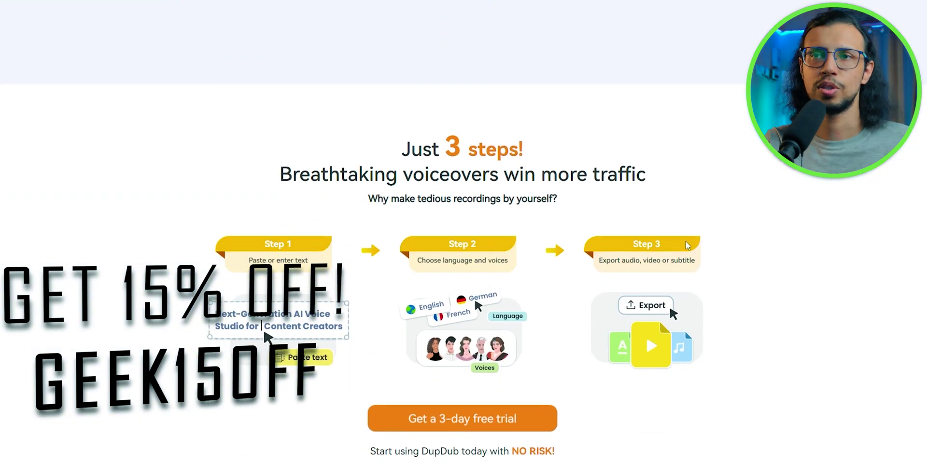
{"action": "scroll", "coordinate": [688, 246], "scroll_direction": "down", "scroll_amount": 2}
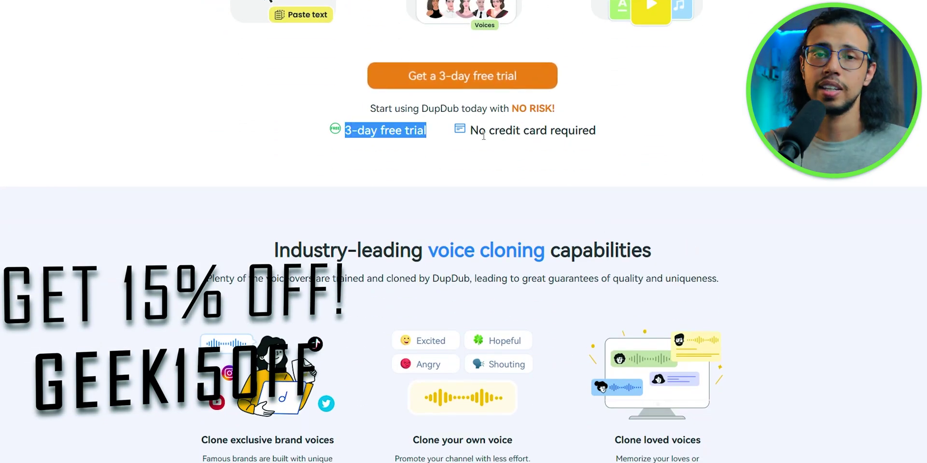
{"action": "left_click_drag", "start_coordinate": [483, 137], "coordinate": [602, 137]}
{"action": "left_click", "coordinate": [475, 163]}
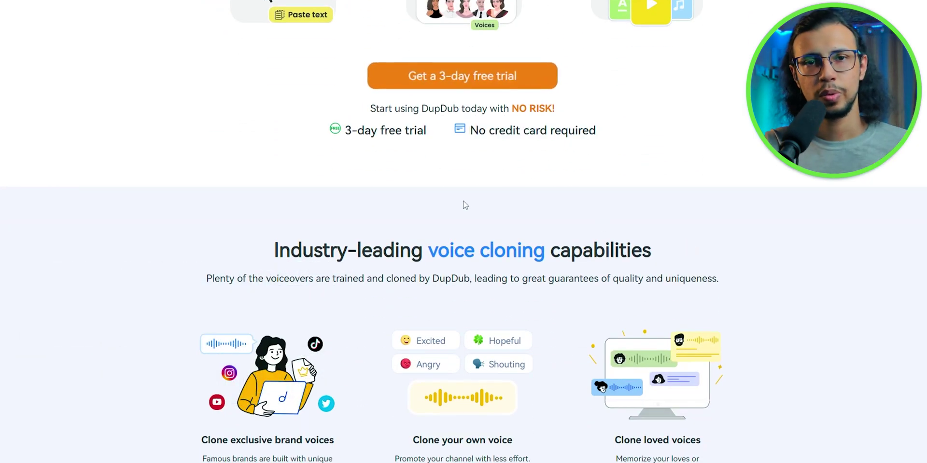